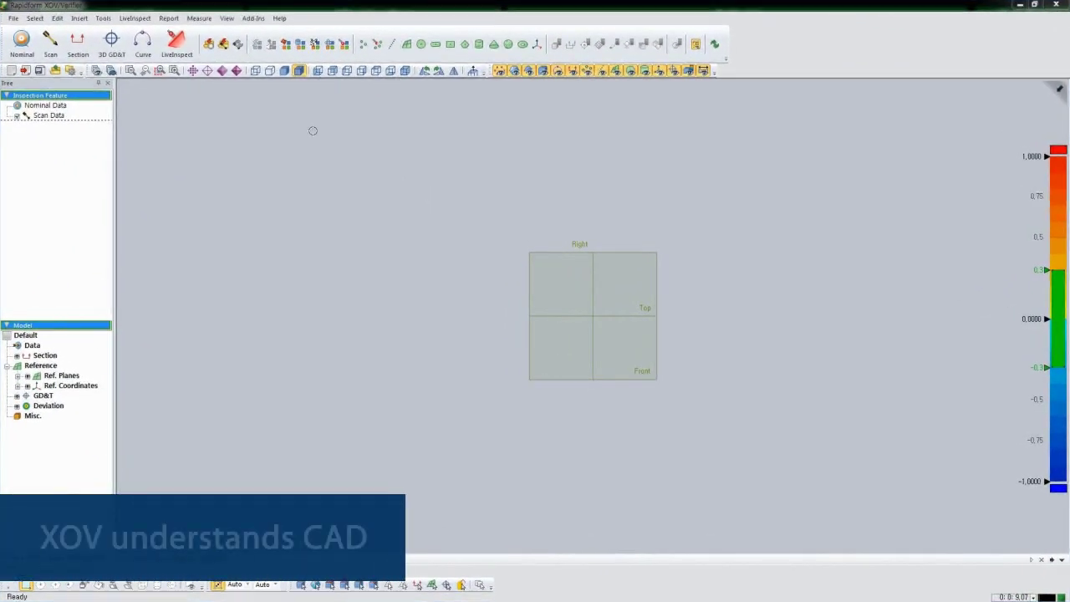
Bring up the Import Nominal Data dialog to choose the nominal CAD file
{"action": "left_click", "coordinate": [208, 44]}
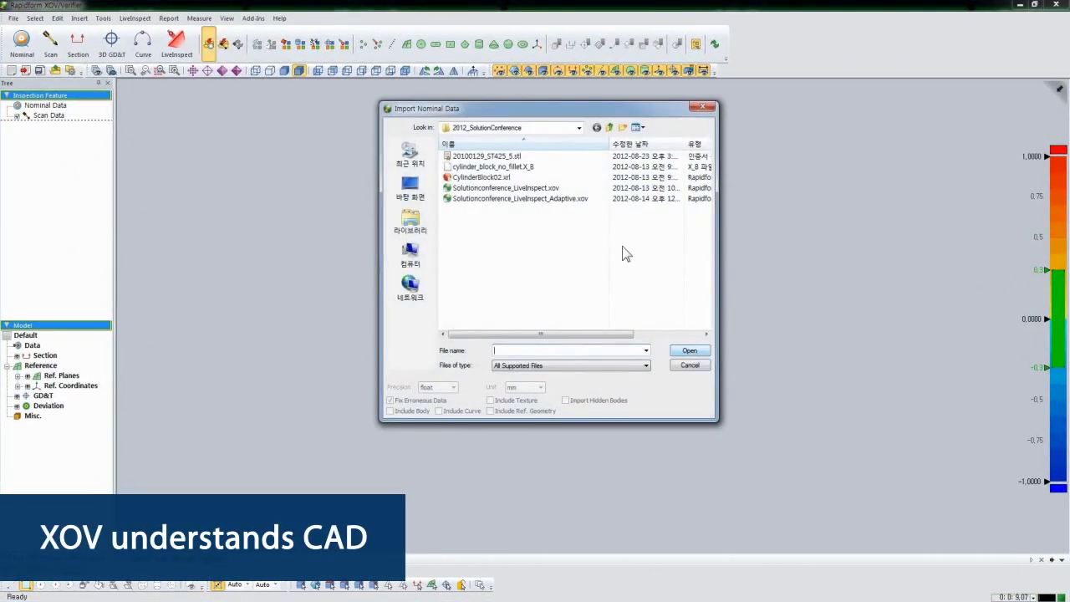
Open cylinder_block_no_fillet.X_B as the nominal model, then orbit it to view both ends and sides
{"action": "left_click", "coordinate": [690, 352]}
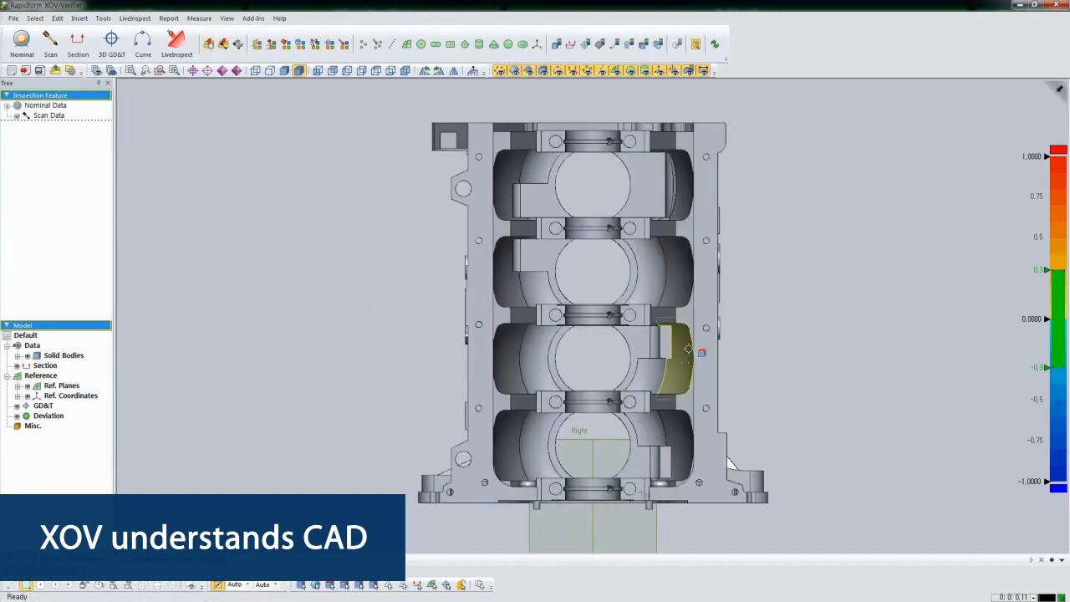
{"action": "right_click_drag", "start_coordinate": [731, 463], "coordinate": [751, 343]}
{"action": "right_click_drag", "start_coordinate": [965, 346], "coordinate": [452, 390]}
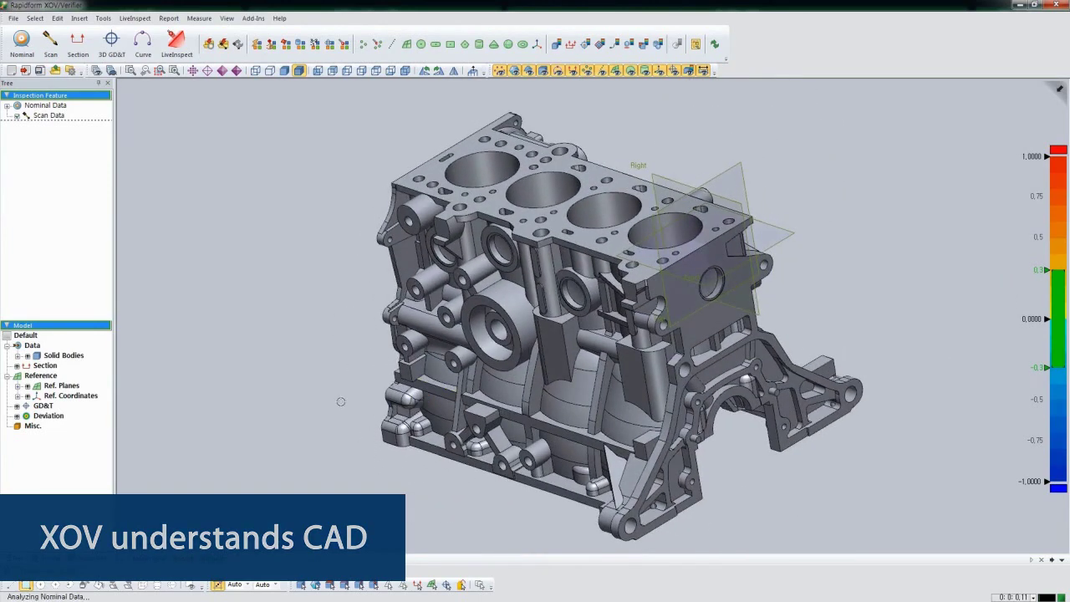
{"action": "right_click_drag", "start_coordinate": [342, 399], "coordinate": [878, 375]}
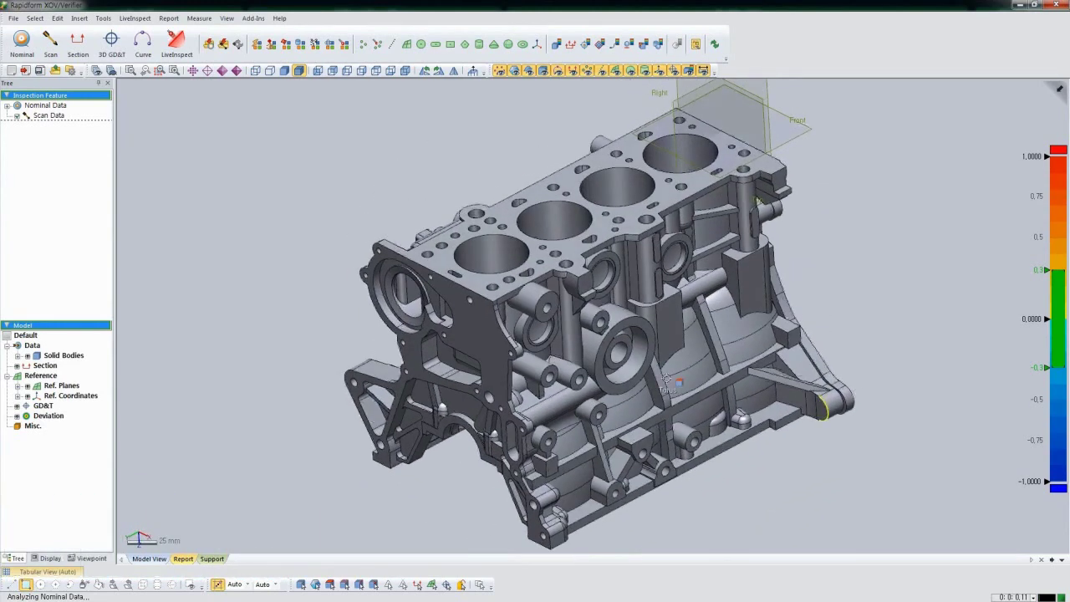
Import 20100129_ST425_5.stl using Import Only and auto-align it onto the CAD block
{"action": "left_click", "coordinate": [223, 44]}
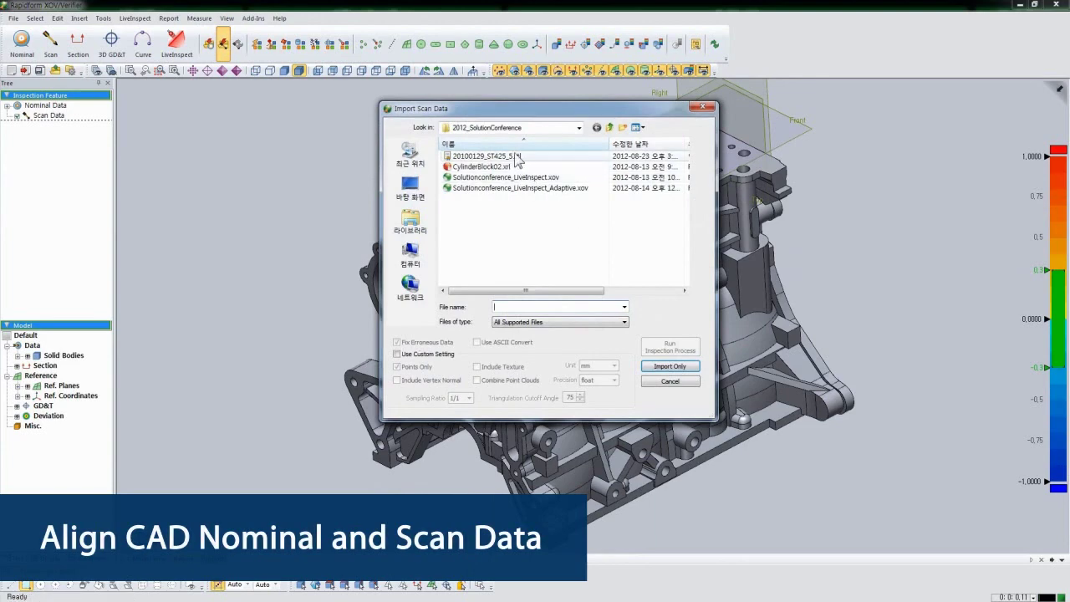
{"action": "left_click", "coordinate": [517, 157]}
{"action": "left_click", "coordinate": [670, 366]}
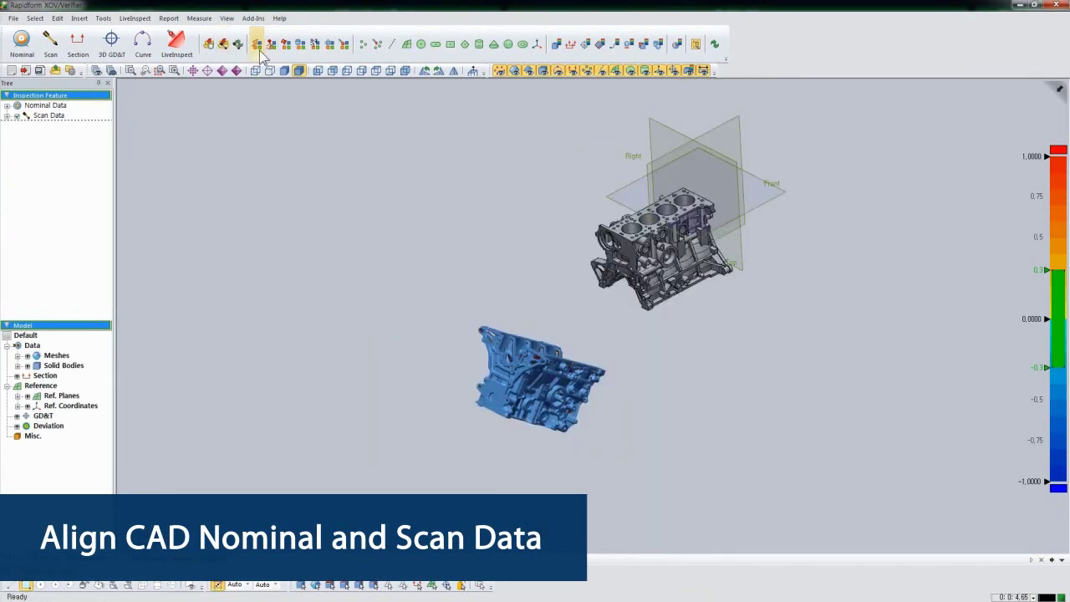
{"action": "left_click", "coordinate": [258, 46]}
{"action": "left_click", "coordinate": [246, 93]}
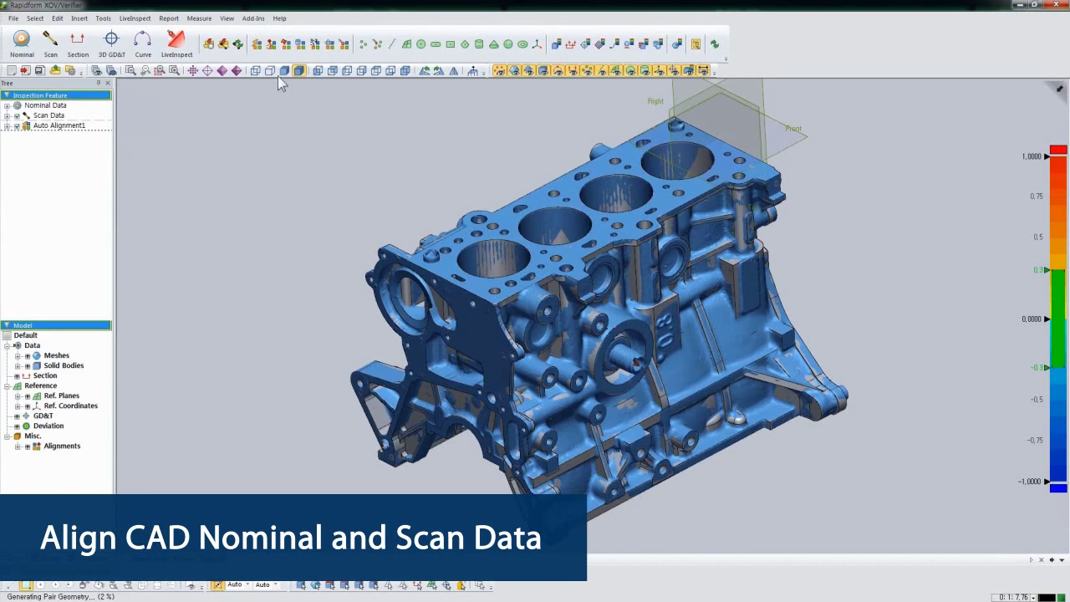
Create Datum Alignment1 from three datum pairs: a cylinder bore, the top deck and the front face
{"action": "left_click", "coordinate": [300, 51]}
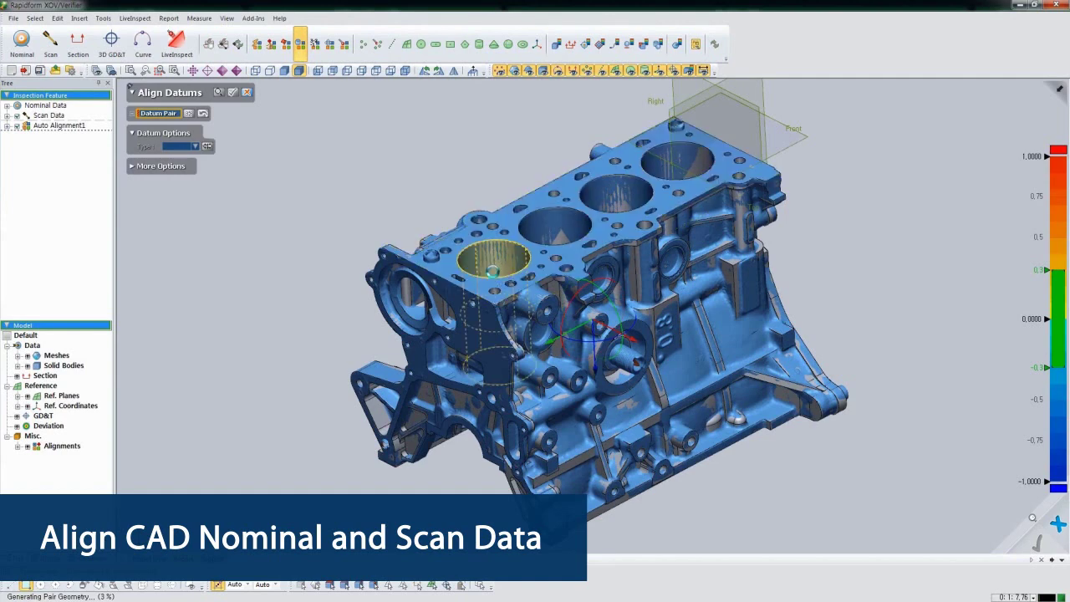
{"action": "left_click", "coordinate": [495, 269]}
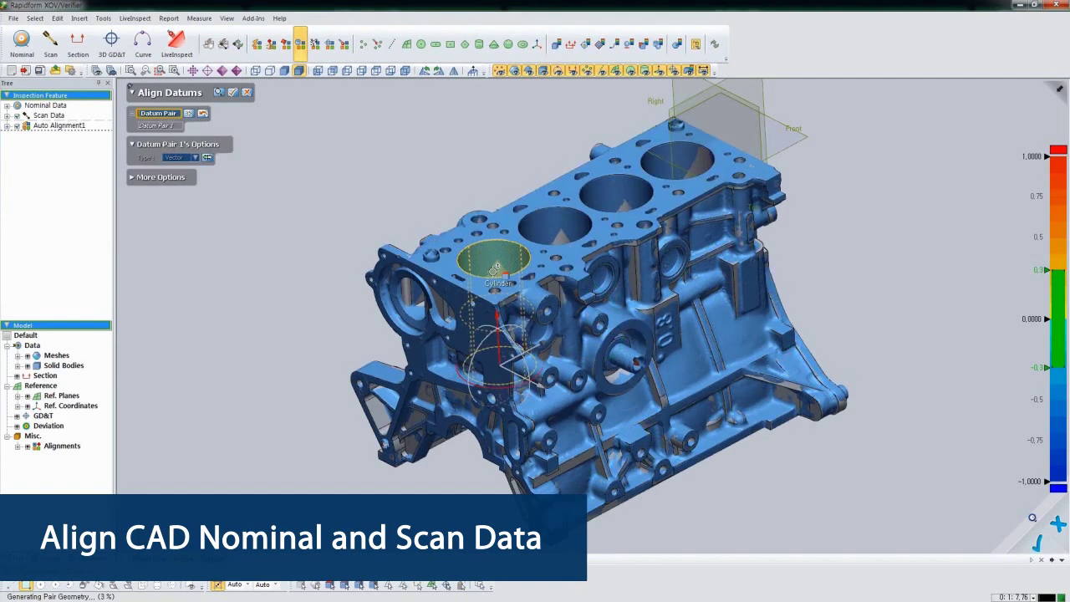
{"action": "left_click", "coordinate": [441, 272]}
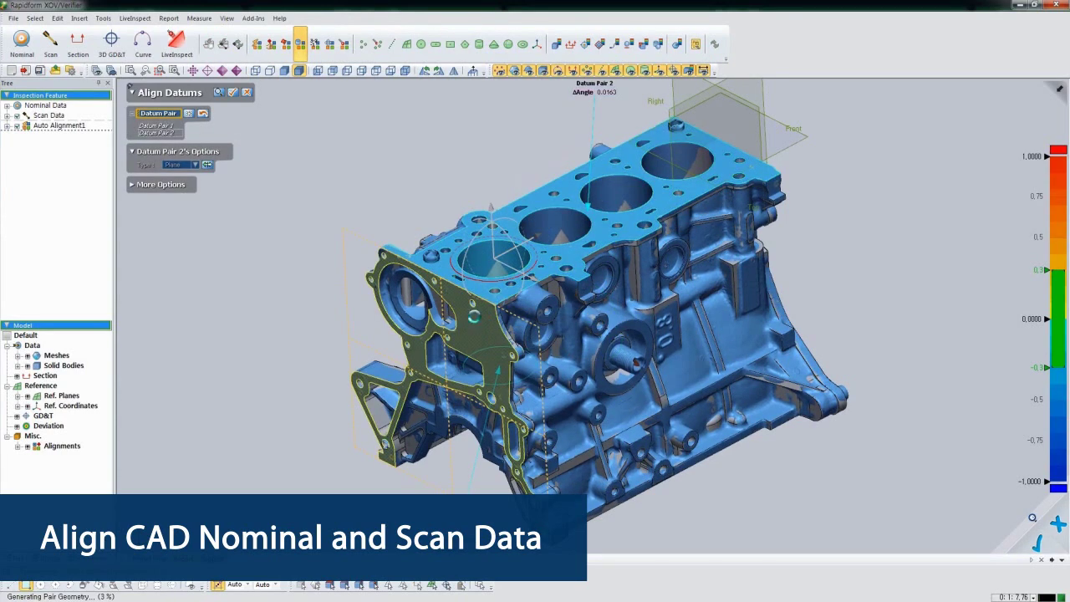
{"action": "left_click", "coordinate": [473, 317]}
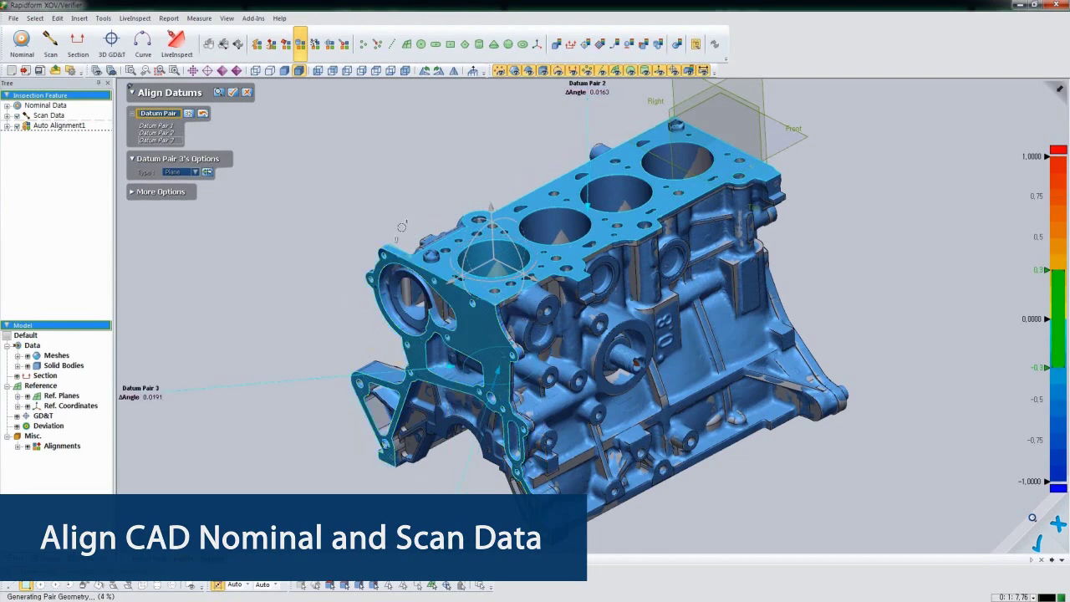
{"action": "left_click", "coordinate": [234, 93]}
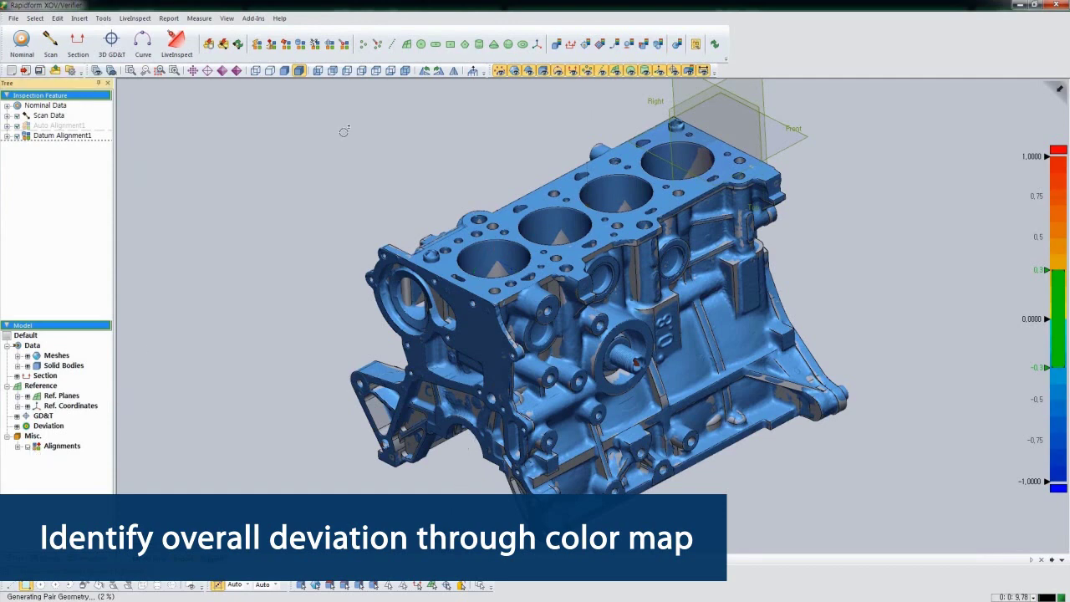
Generate the WHL-DEV1 colour map and tag deviations such as 1.7575, 0.478, 0.1743 and 0.0243
{"action": "left_click", "coordinate": [558, 46]}
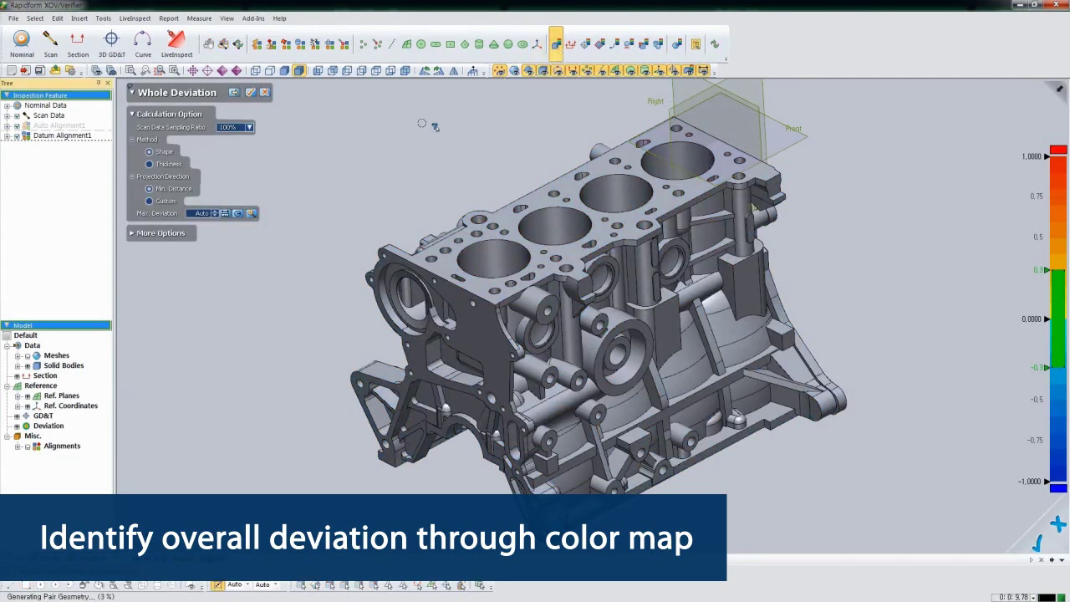
{"action": "left_click", "coordinate": [240, 94]}
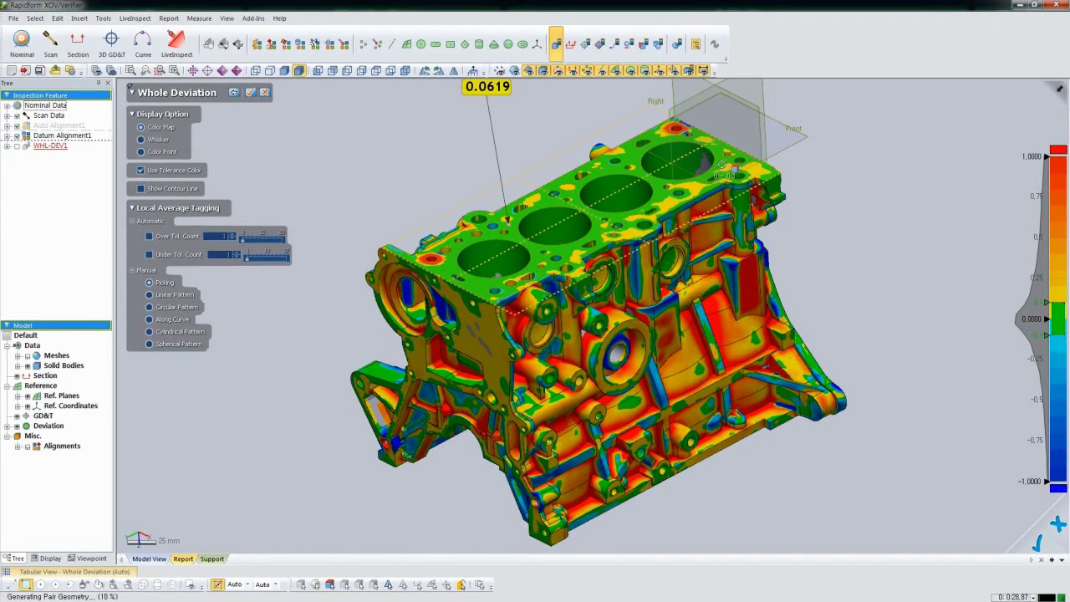
{"action": "left_click", "coordinate": [750, 287]}
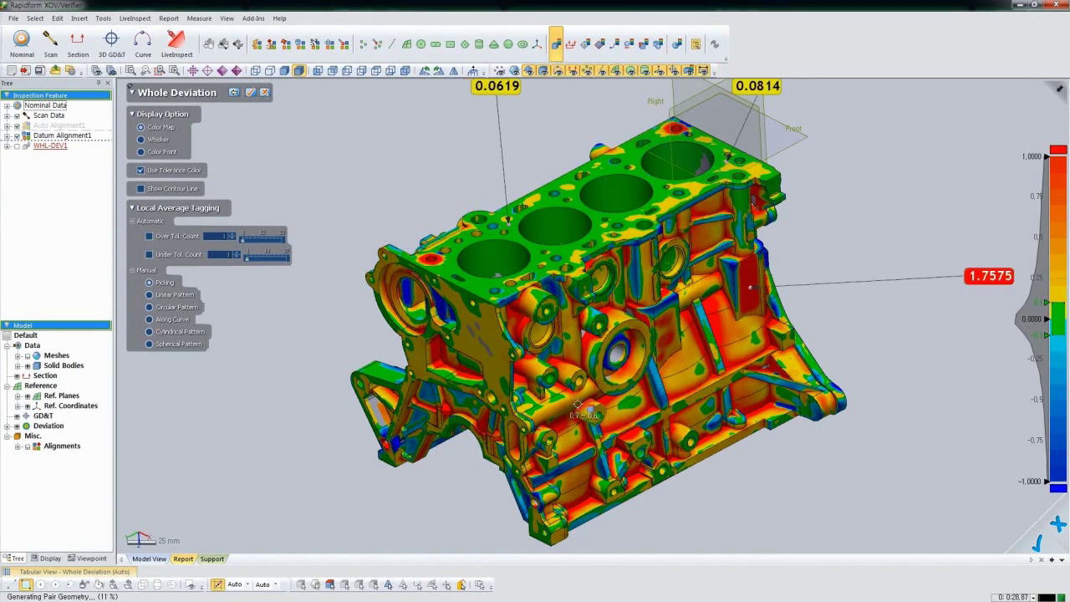
{"action": "left_click", "coordinate": [577, 408]}
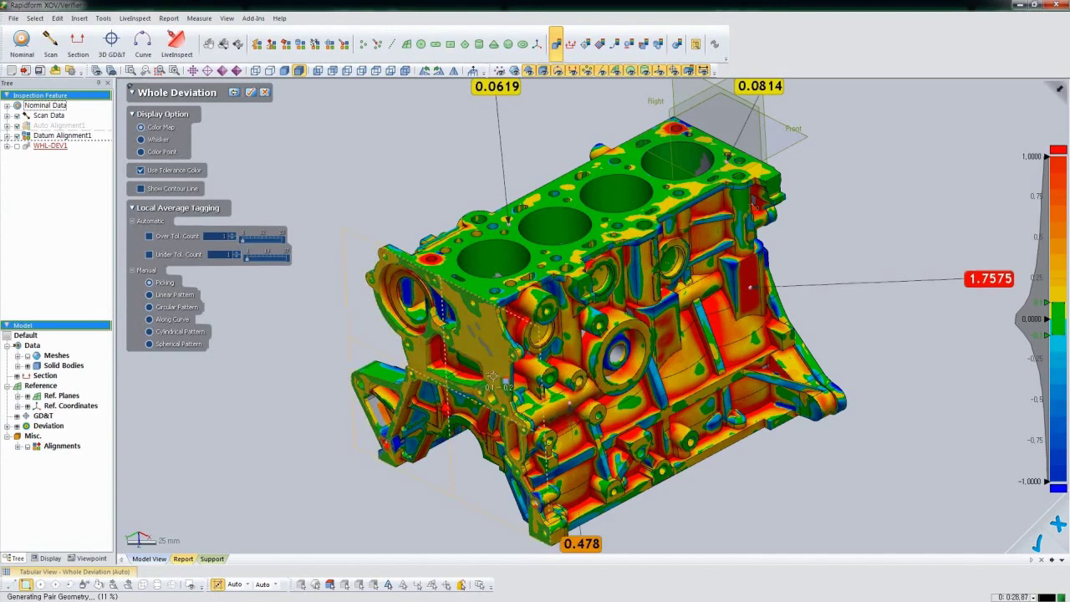
{"action": "left_click", "coordinate": [413, 358]}
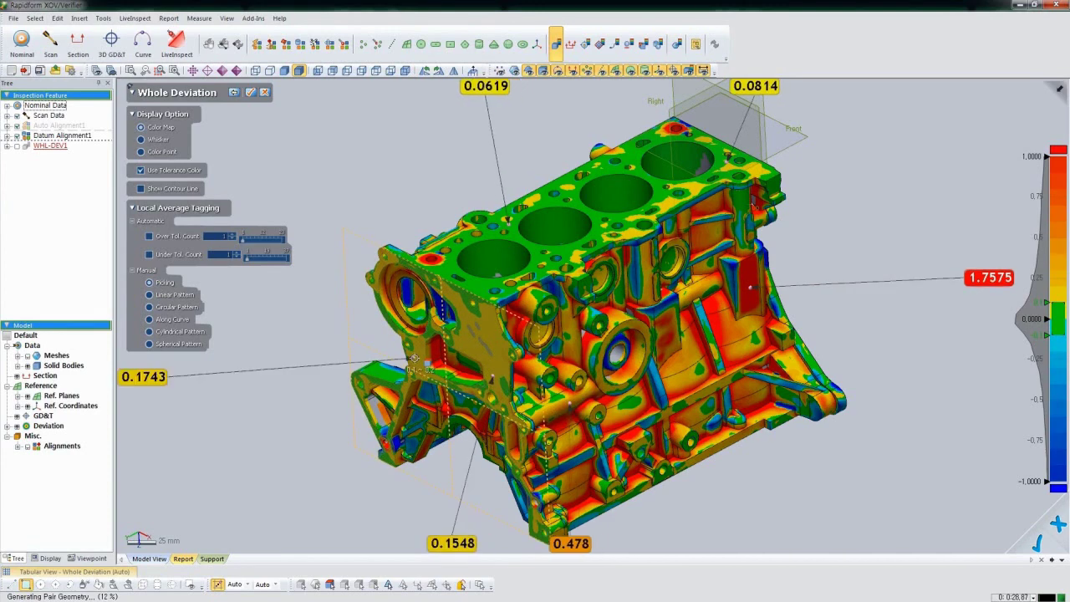
{"action": "left_click", "coordinate": [474, 212]}
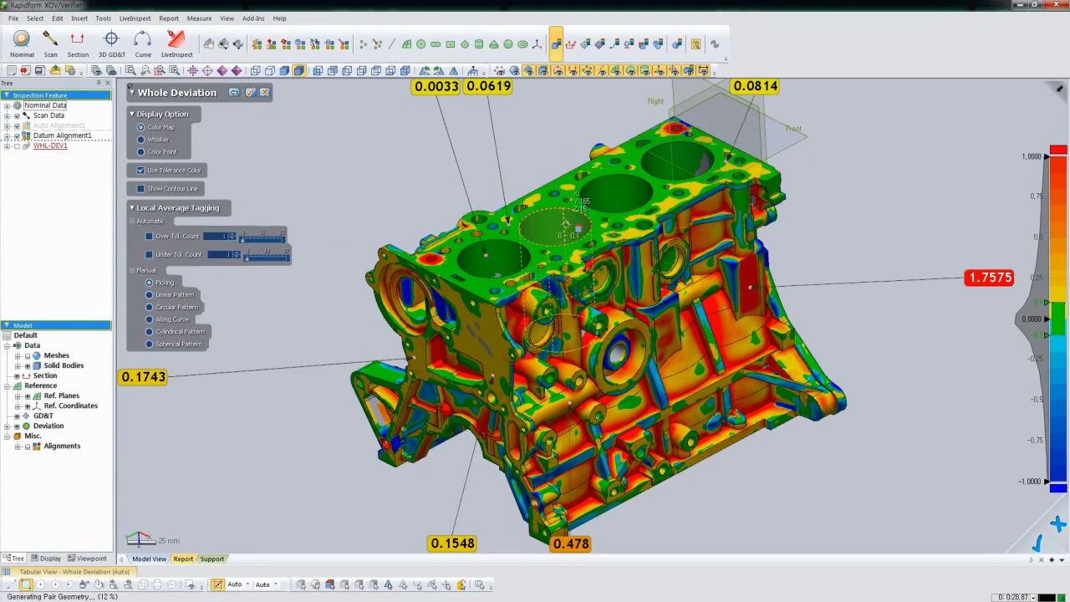
{"action": "left_click", "coordinate": [569, 222]}
{"action": "left_click", "coordinate": [622, 194]}
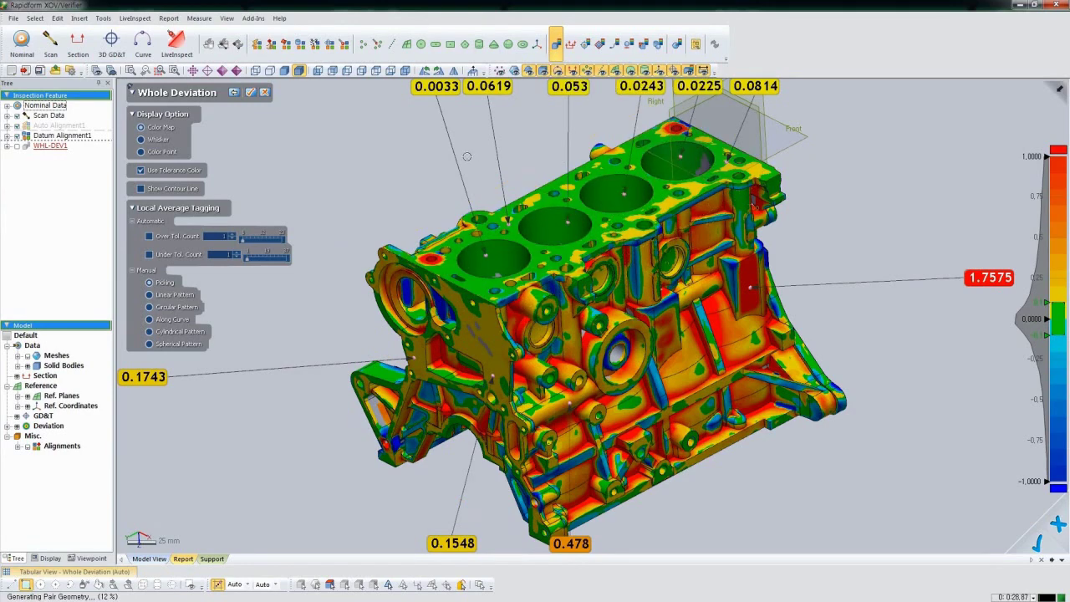
Finish the deviation analysis and add a 317.4 ±0.9 length dimension between the flange faces
{"action": "left_click", "coordinate": [252, 93]}
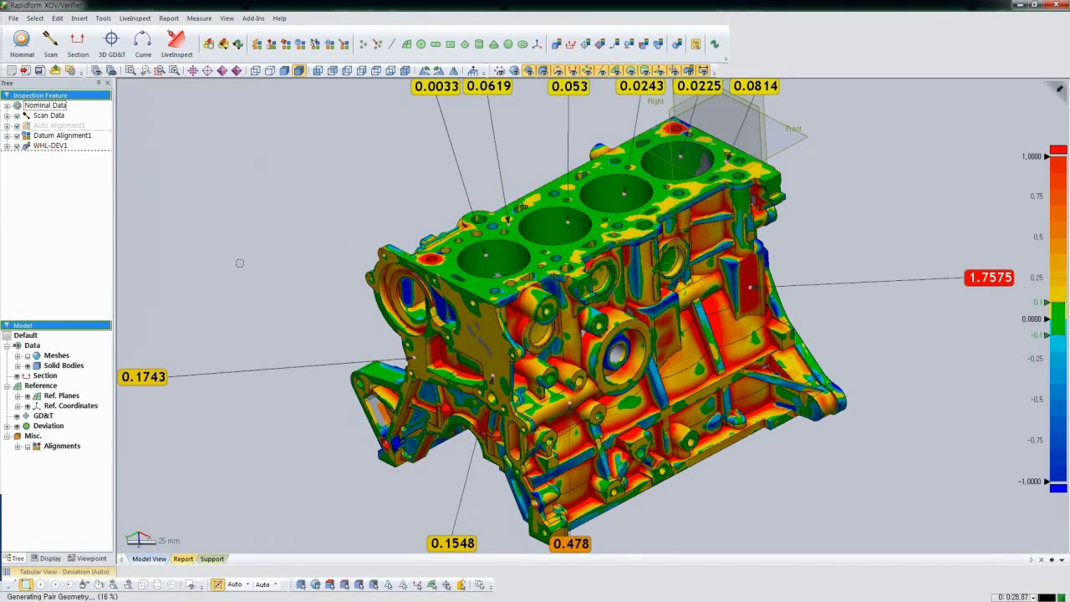
{"action": "left_click", "coordinate": [111, 42]}
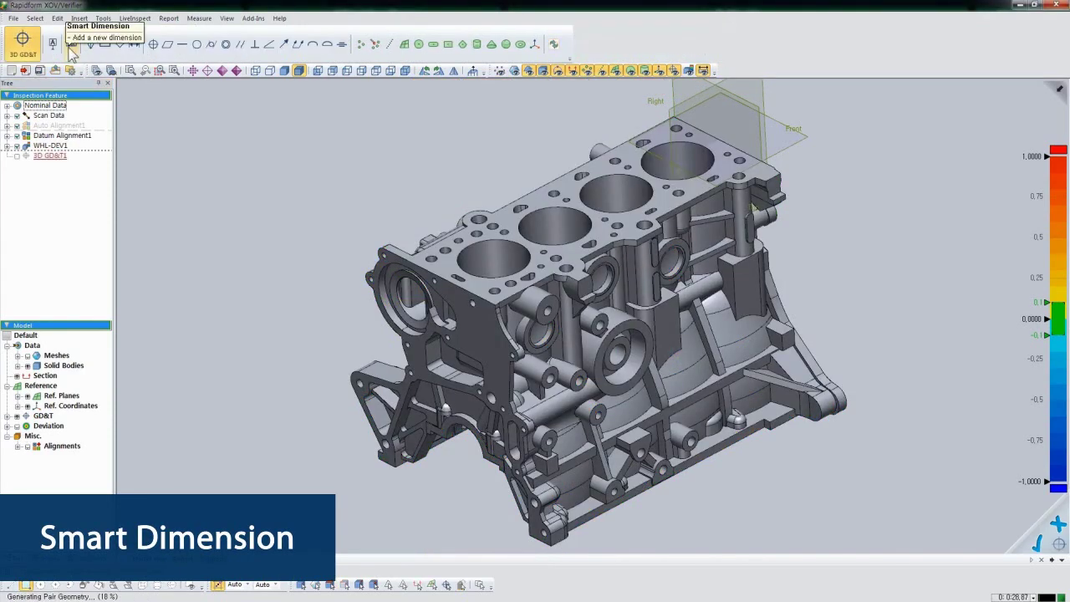
{"action": "left_click", "coordinate": [71, 44]}
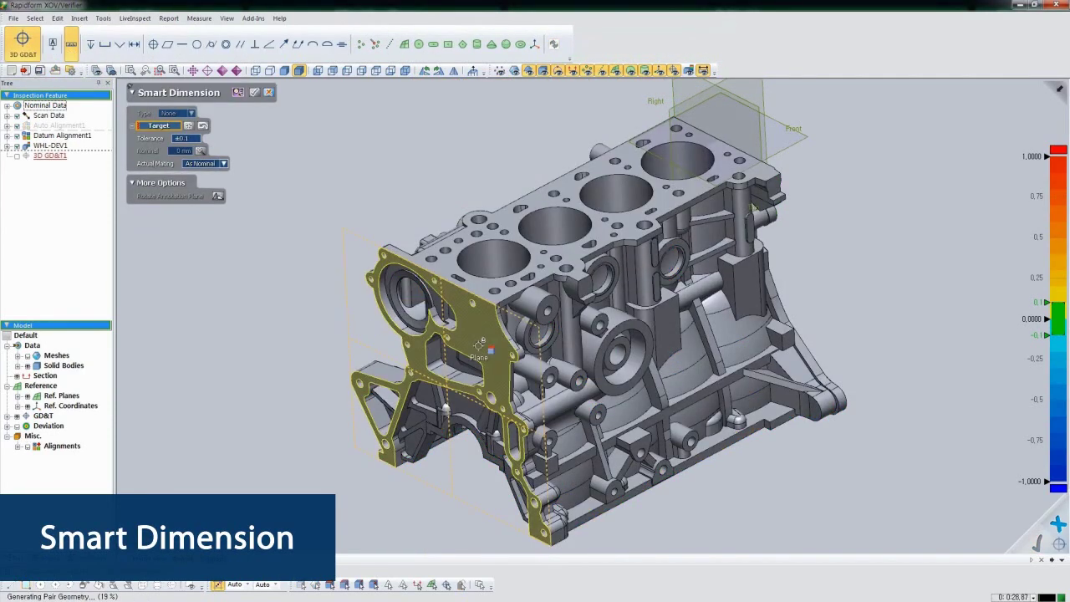
{"action": "left_click", "coordinate": [436, 338]}
{"action": "right_click_drag", "start_coordinate": [803, 274], "coordinate": [614, 182]}
{"action": "left_click", "coordinate": [717, 236]}
{"action": "left_click", "coordinate": [719, 242]}
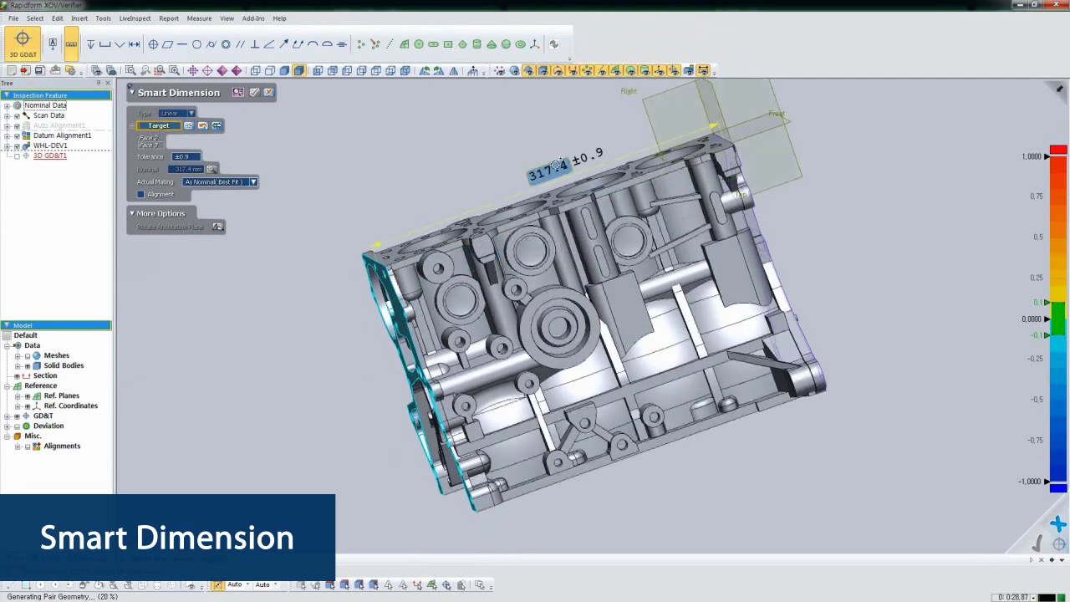
{"action": "left_click_drag", "start_coordinate": [614, 182], "coordinate": [537, 146]}
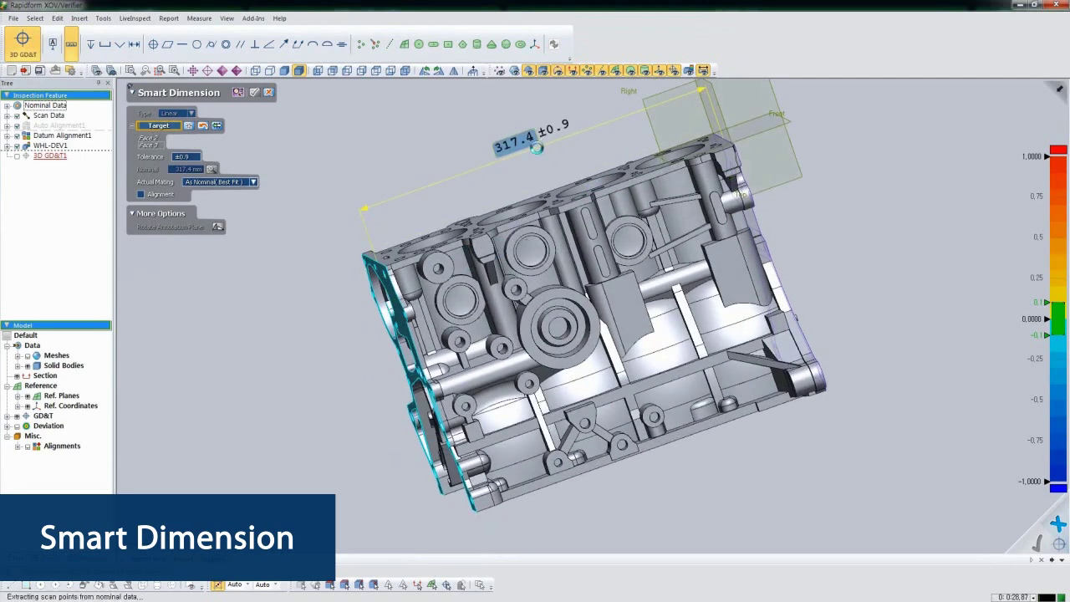
{"action": "left_click", "coordinate": [537, 145]}
Add a 220 ±0.9 height dimension from the top deck to the bottom face and confirm
{"action": "right_click_drag", "start_coordinate": [538, 145], "coordinate": [633, 284]}
{"action": "left_click", "coordinate": [578, 228]}
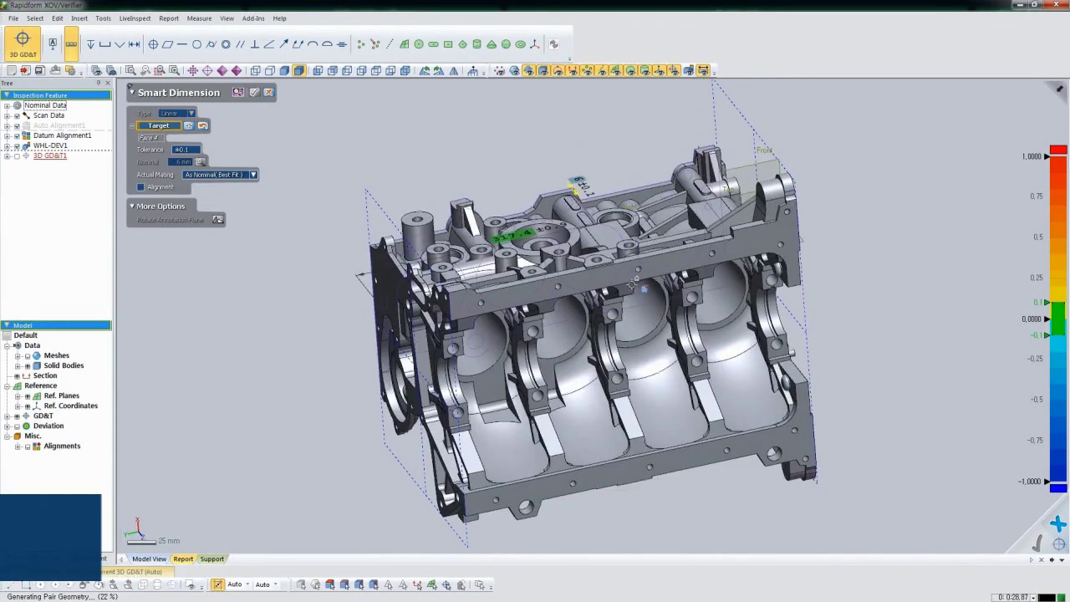
{"action": "left_click", "coordinate": [614, 475]}
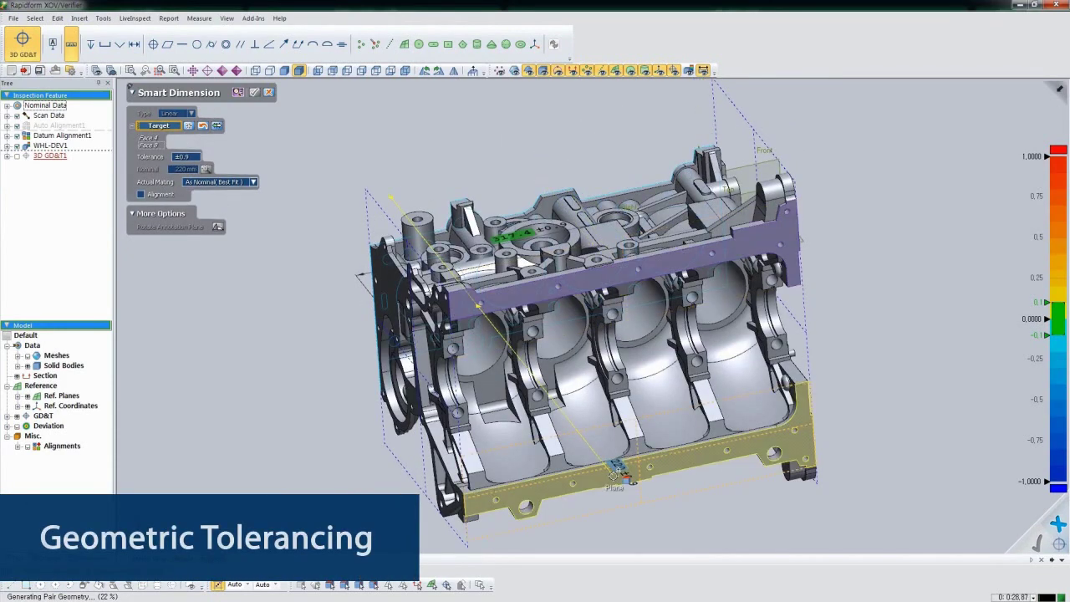
{"action": "right_click_drag", "start_coordinate": [615, 475], "coordinate": [543, 393]}
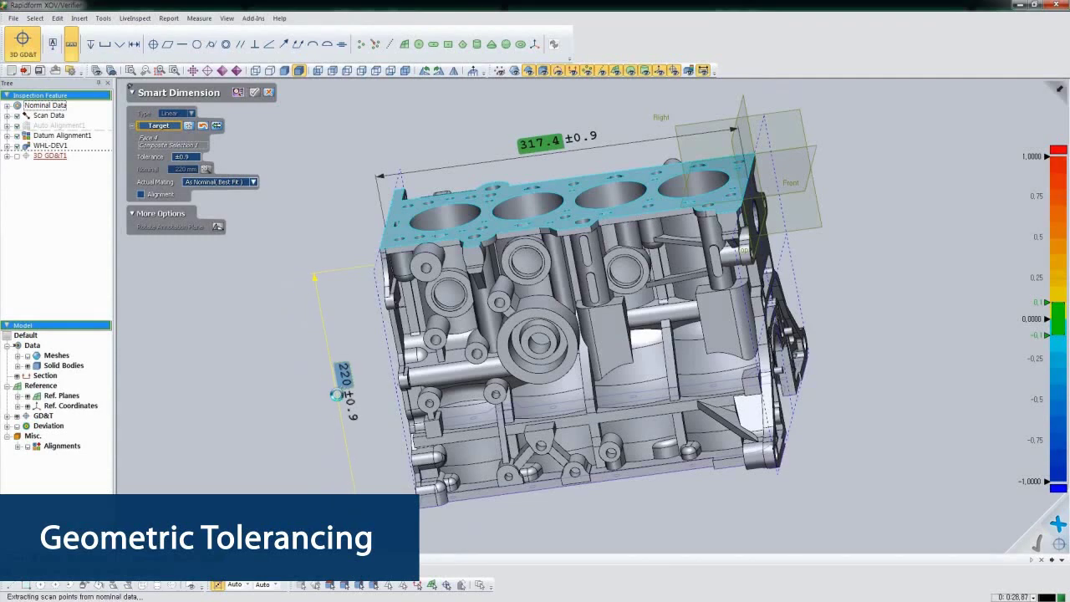
{"action": "left_click", "coordinate": [339, 393]}
{"action": "right_click_drag", "start_coordinate": [339, 393], "coordinate": [301, 206]}
{"action": "left_click", "coordinate": [254, 93]}
{"action": "right_click_drag", "start_coordinate": [254, 96], "coordinate": [191, 136]}
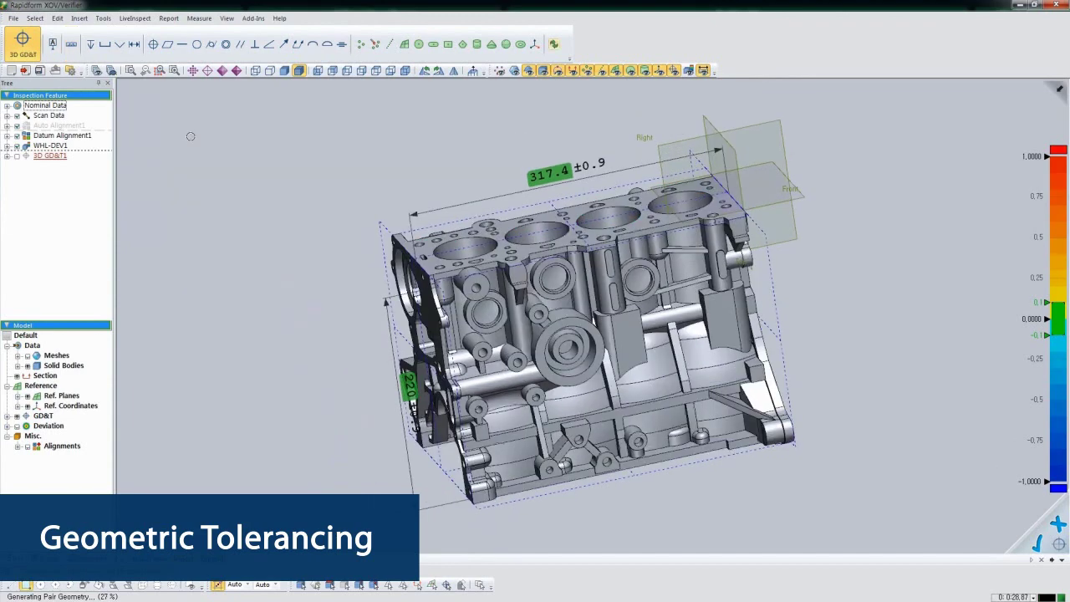
Tag a cylinder bore as datum A, the top deck as B and the front end face as C
{"action": "left_click", "coordinate": [52, 47]}
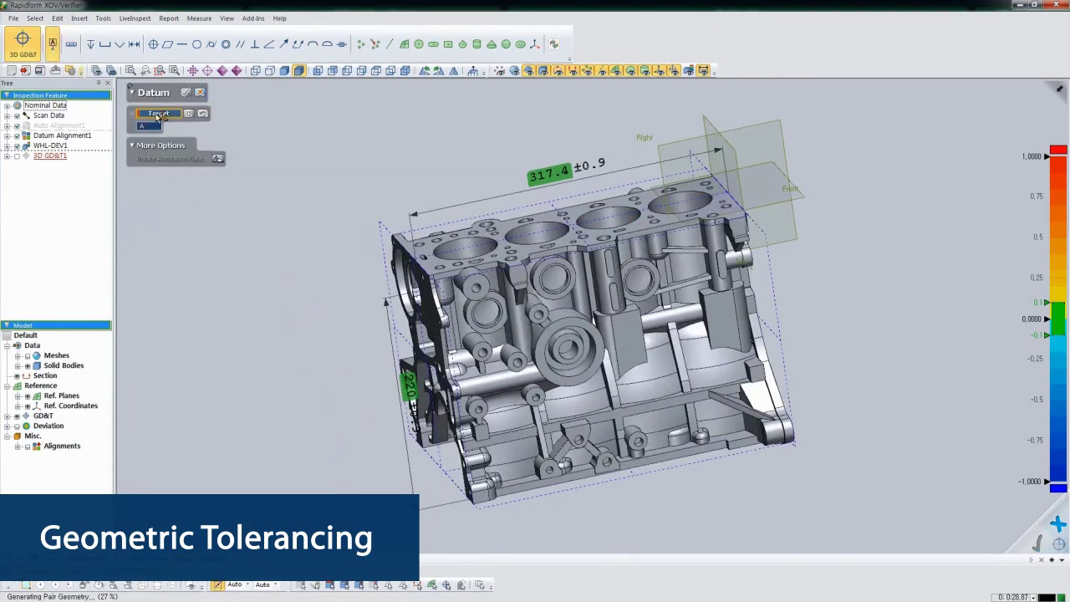
{"action": "left_click", "coordinate": [461, 248]}
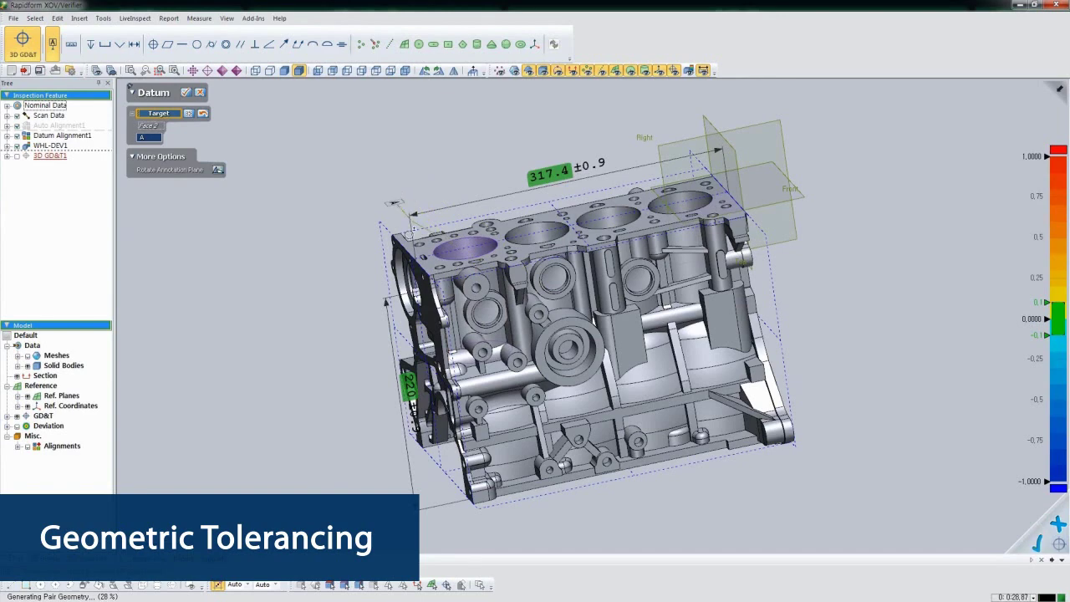
{"action": "left_click", "coordinate": [425, 248]}
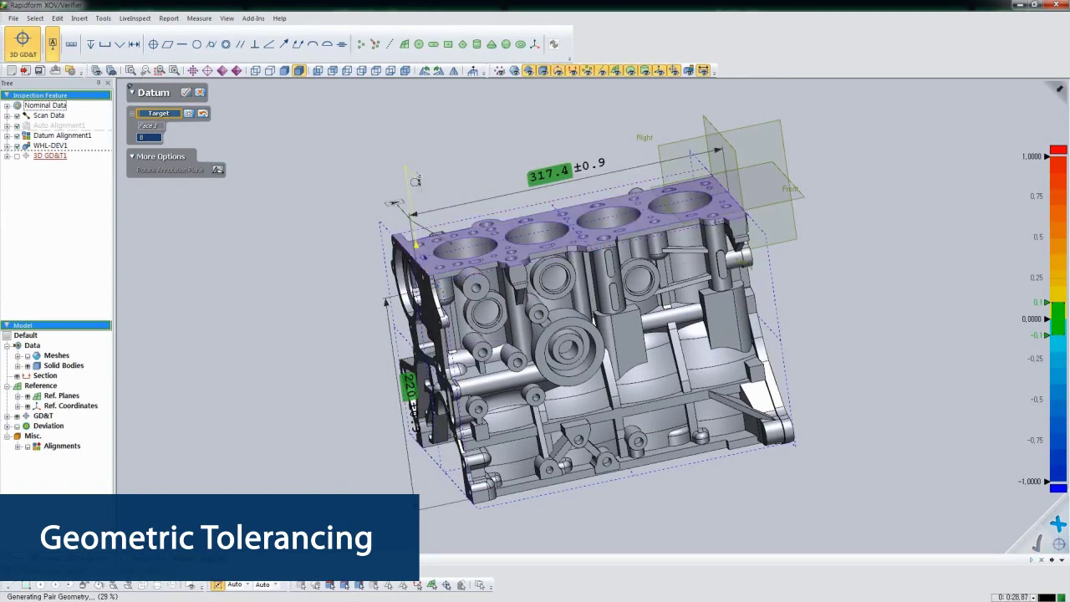
{"action": "left_click", "coordinate": [416, 186]}
{"action": "right_click_drag", "start_coordinate": [416, 185], "coordinate": [447, 301]}
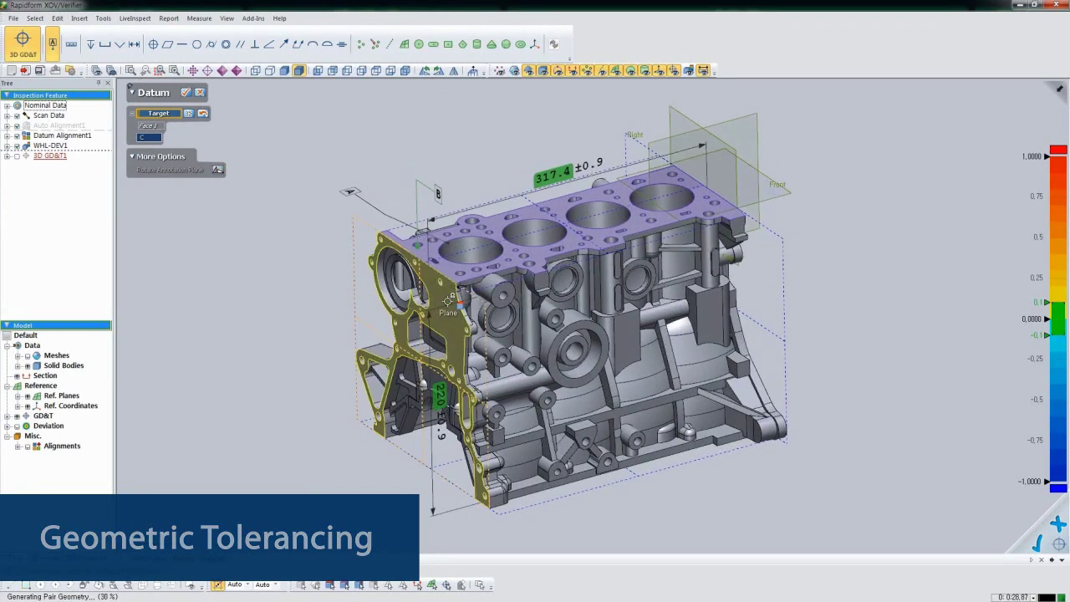
{"action": "left_click", "coordinate": [447, 301]}
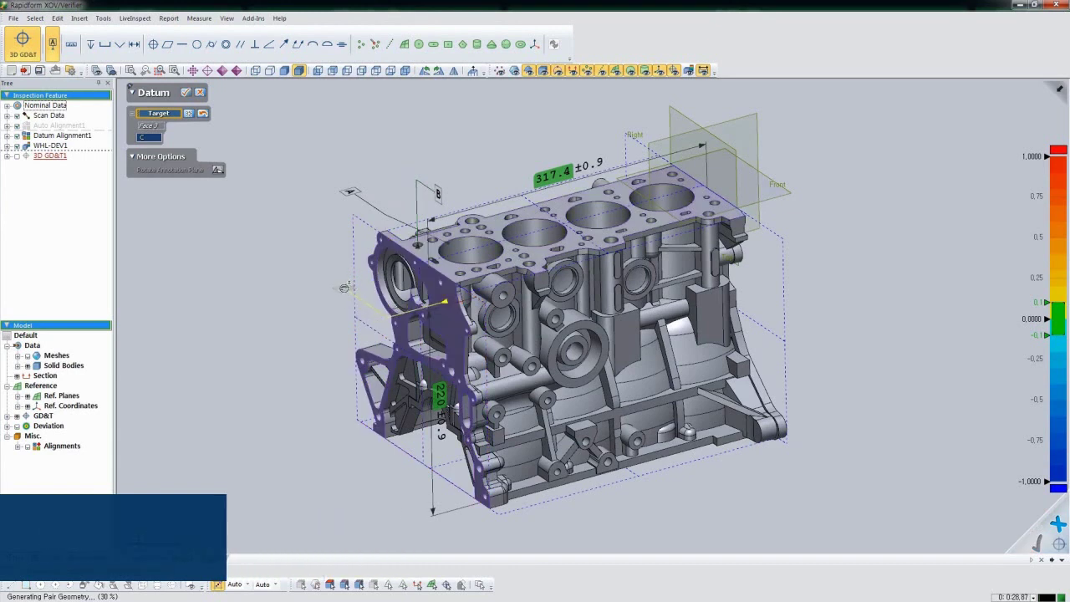
{"action": "left_click", "coordinate": [343, 288]}
{"action": "left_click", "coordinate": [189, 93]}
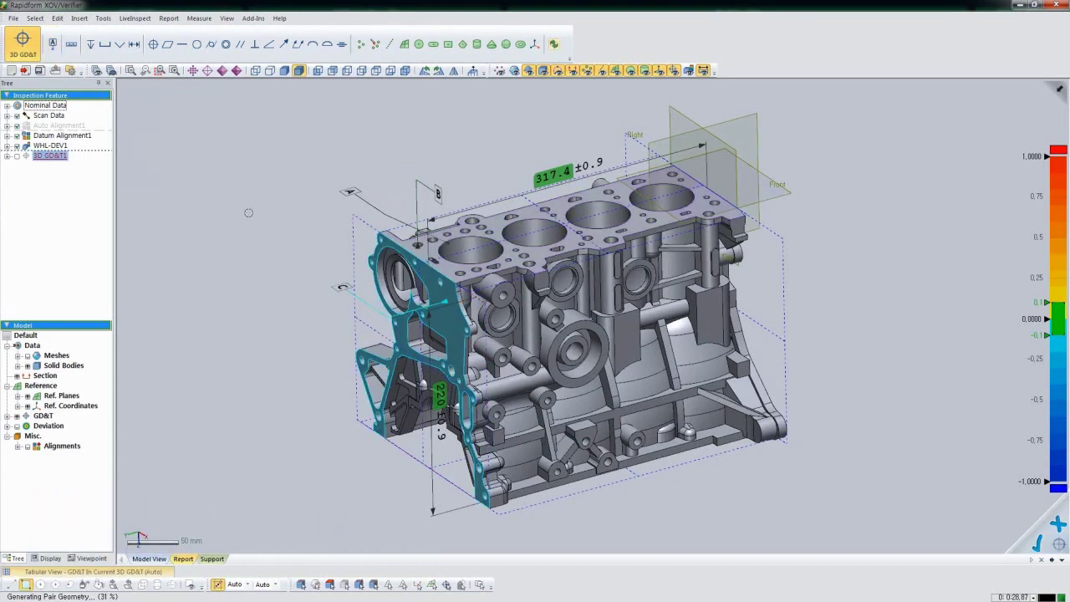
{"action": "left_click", "coordinate": [169, 46]}
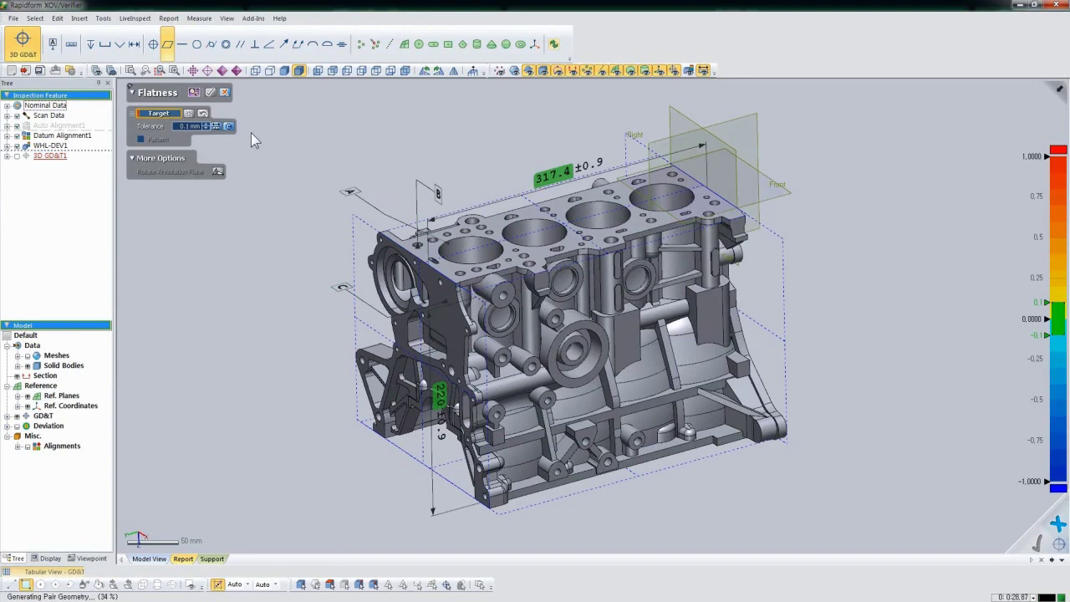
Put a 0.1 flatness callout on the top deck and a 0.3 perpendicularity callout to datum B on the end face
{"action": "left_click", "coordinate": [425, 246]}
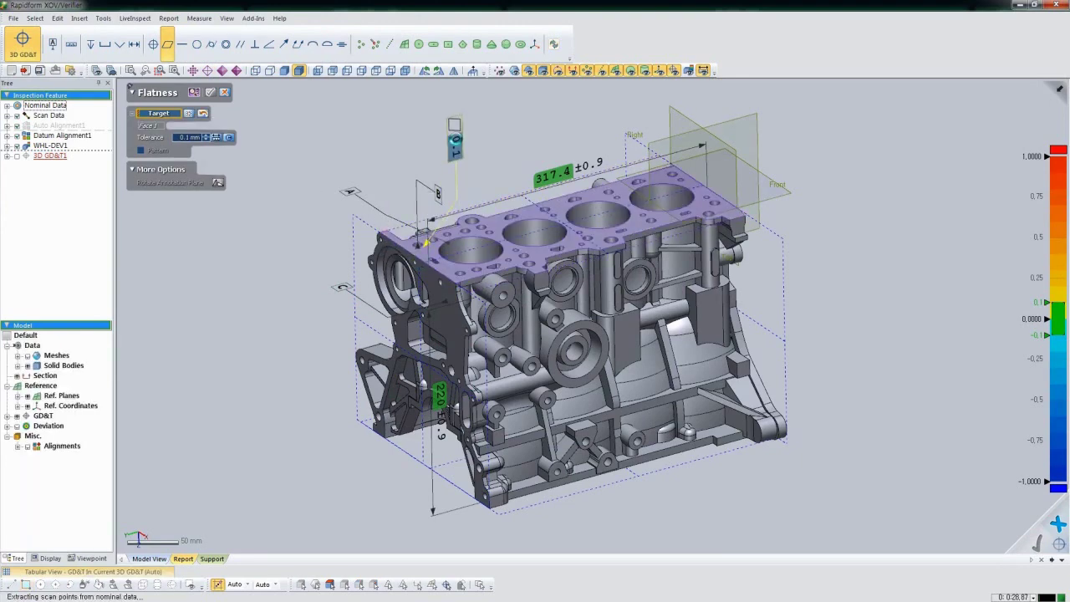
{"action": "left_click", "coordinate": [215, 94]}
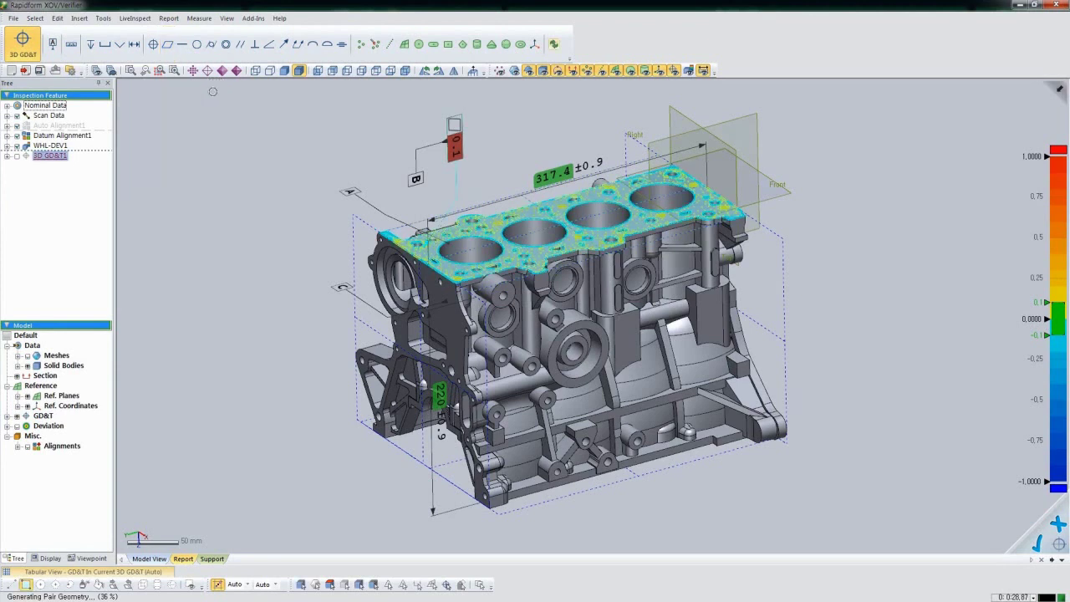
{"action": "left_click", "coordinate": [255, 50]}
{"action": "left_click", "coordinate": [378, 266]}
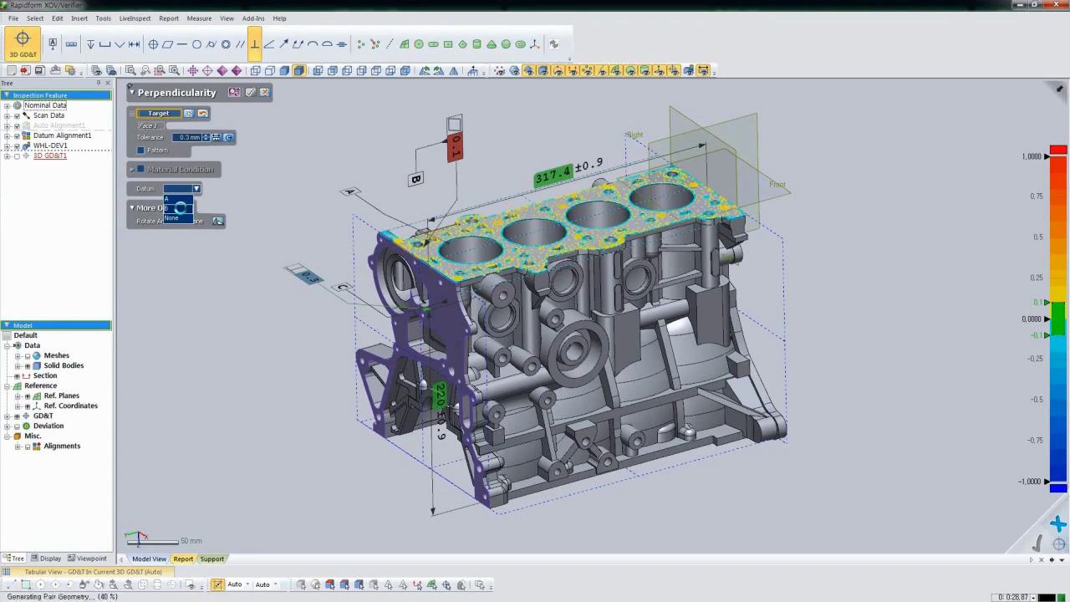
{"action": "left_click", "coordinate": [180, 207]}
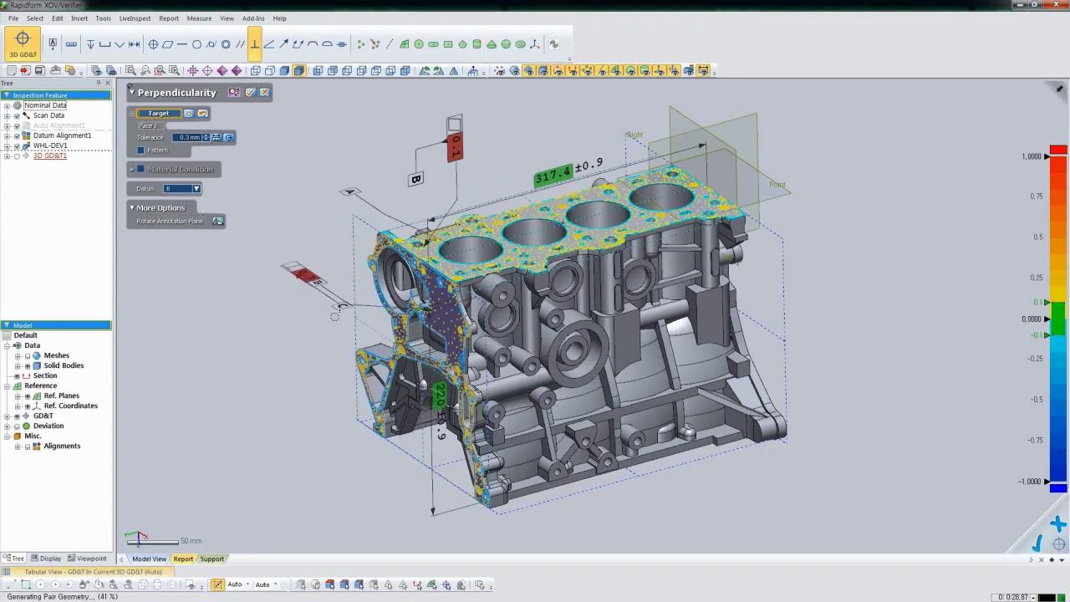
{"action": "left_click", "coordinate": [253, 93]}
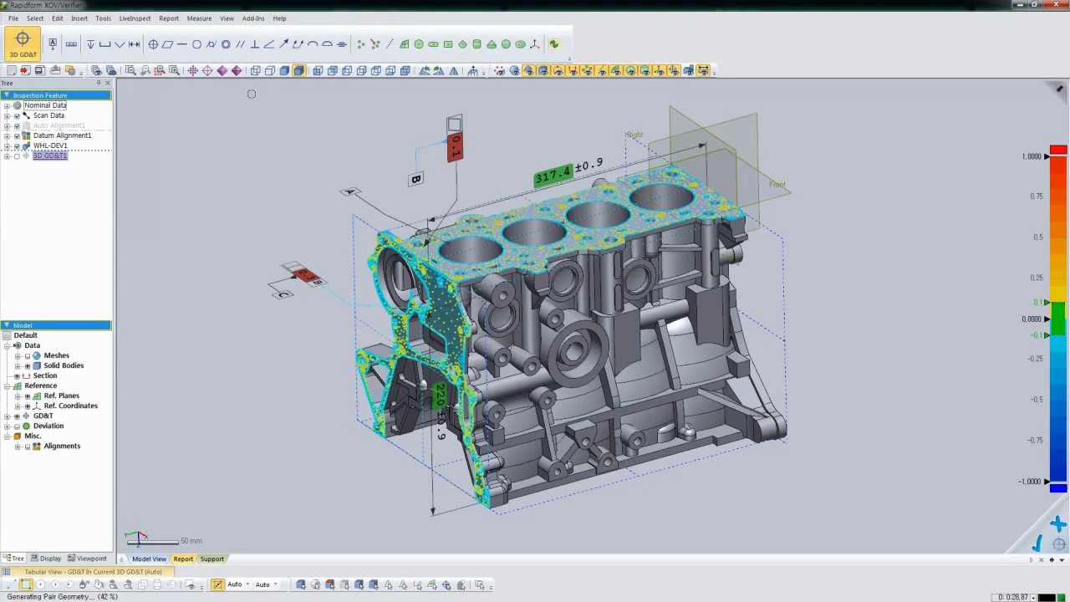
Place a ⌀0.2 position callout on the right bore to datums A, B, C, patterned as 4X
{"action": "left_click", "coordinate": [153, 44]}
{"action": "scroll", "coordinate": [580, 280], "scroll_direction": "up", "scroll_amount": 4}
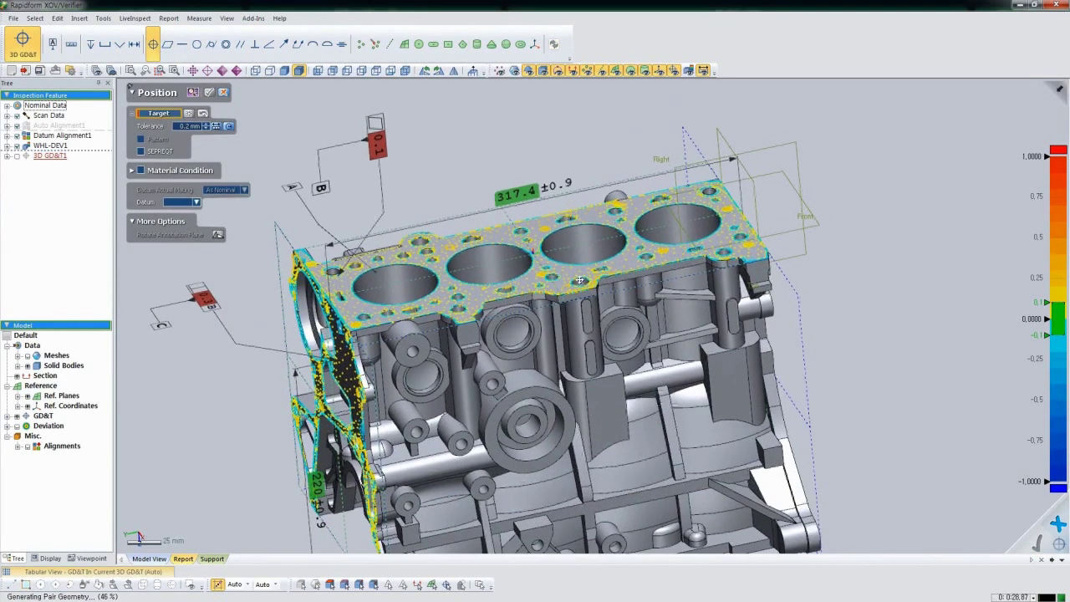
{"action": "left_click", "coordinate": [627, 280]}
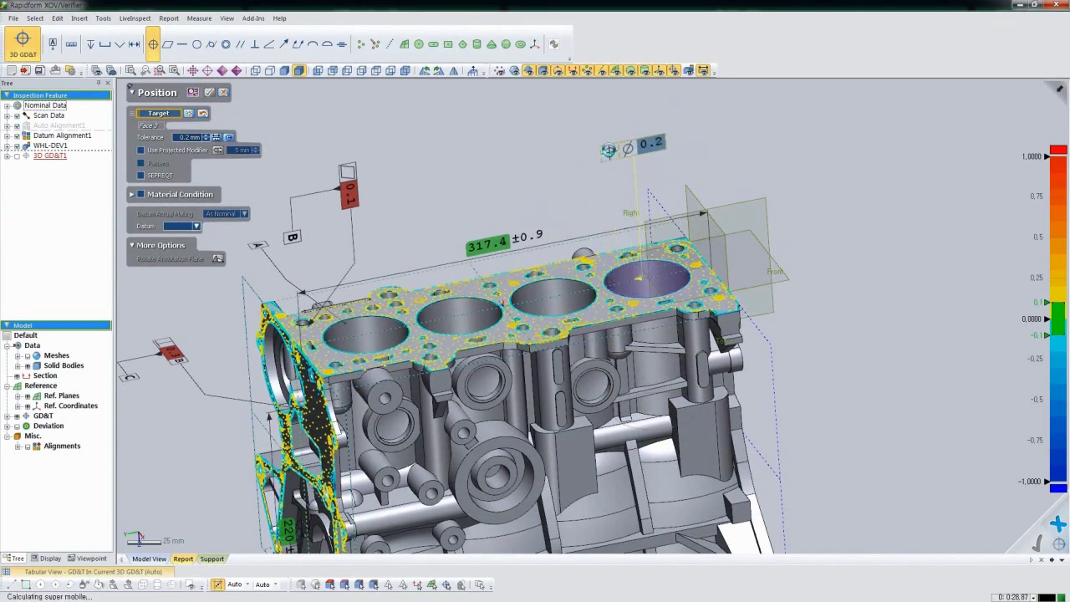
{"action": "left_click", "coordinate": [608, 150]}
{"action": "left_click", "coordinate": [196, 226]}
{"action": "left_click", "coordinate": [176, 236]}
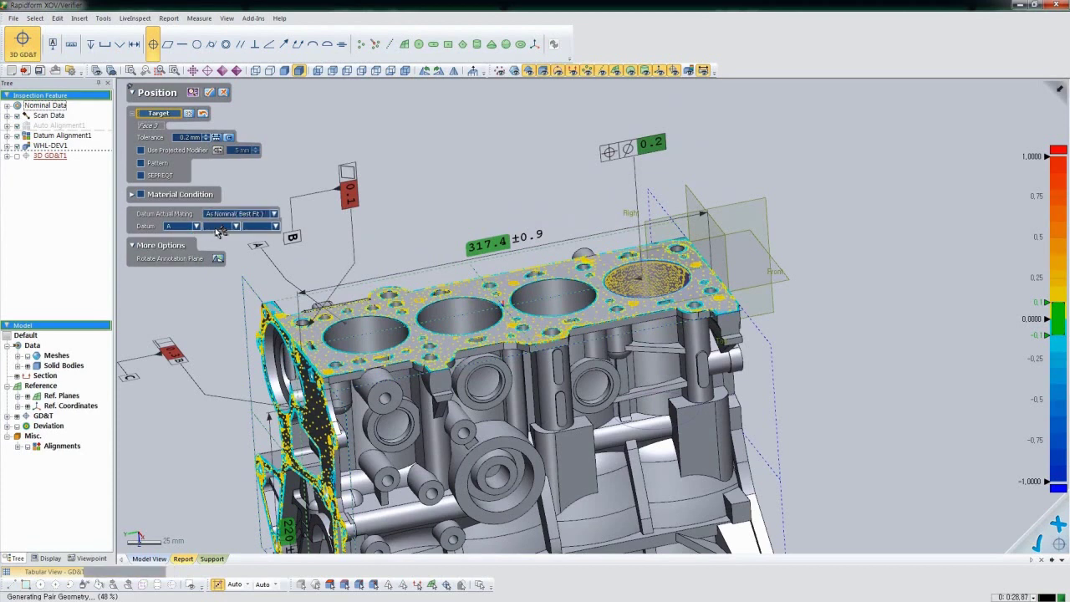
{"action": "left_click", "coordinate": [236, 226]}
{"action": "left_click", "coordinate": [216, 237]}
{"action": "left_click", "coordinate": [274, 226]}
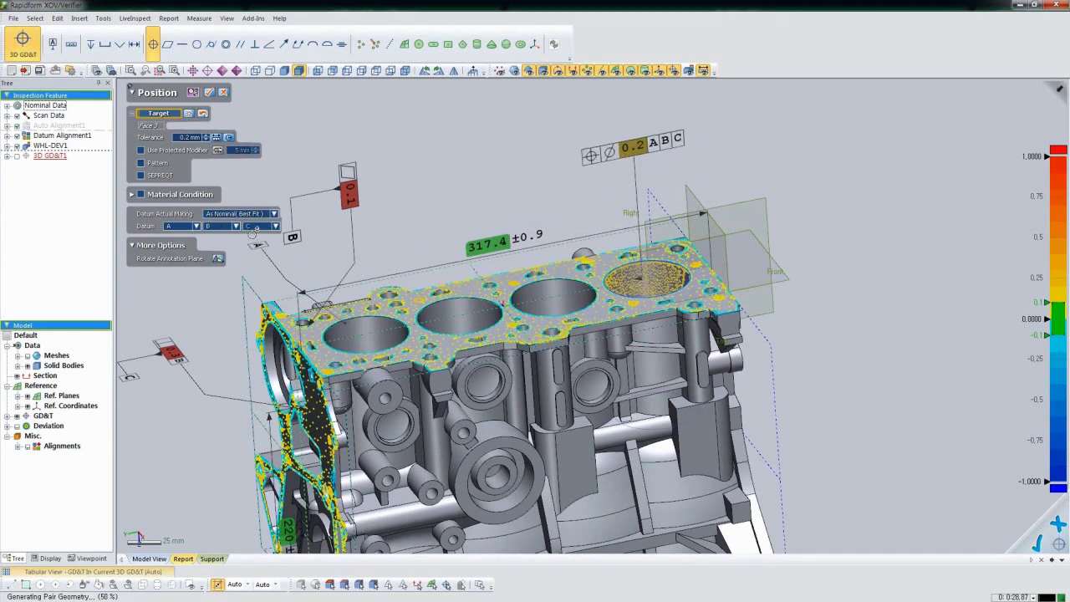
{"action": "left_click", "coordinate": [140, 164]}
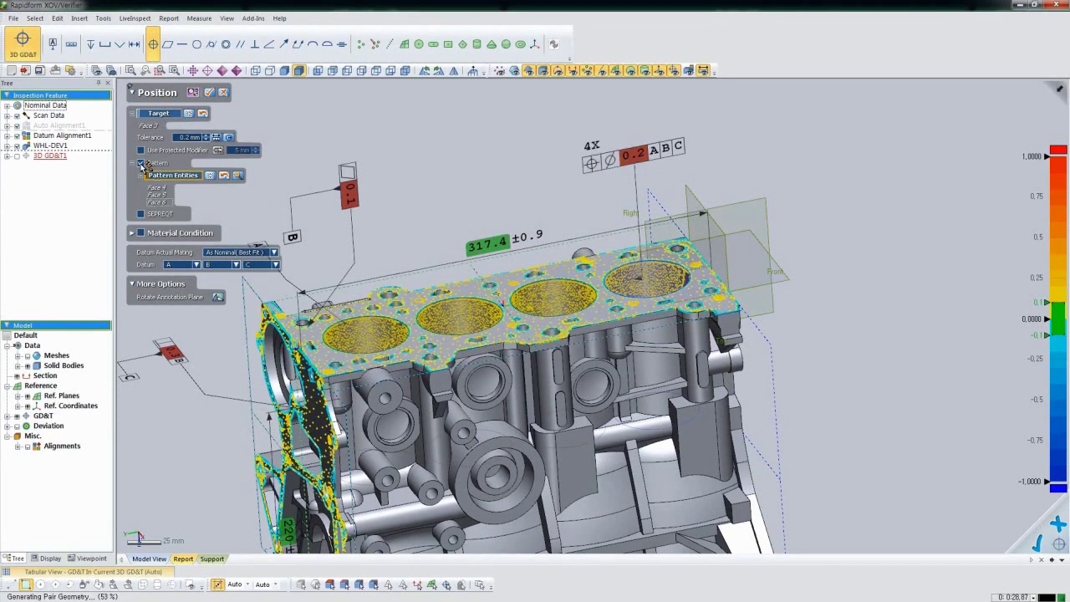
{"action": "left_click", "coordinate": [211, 93]}
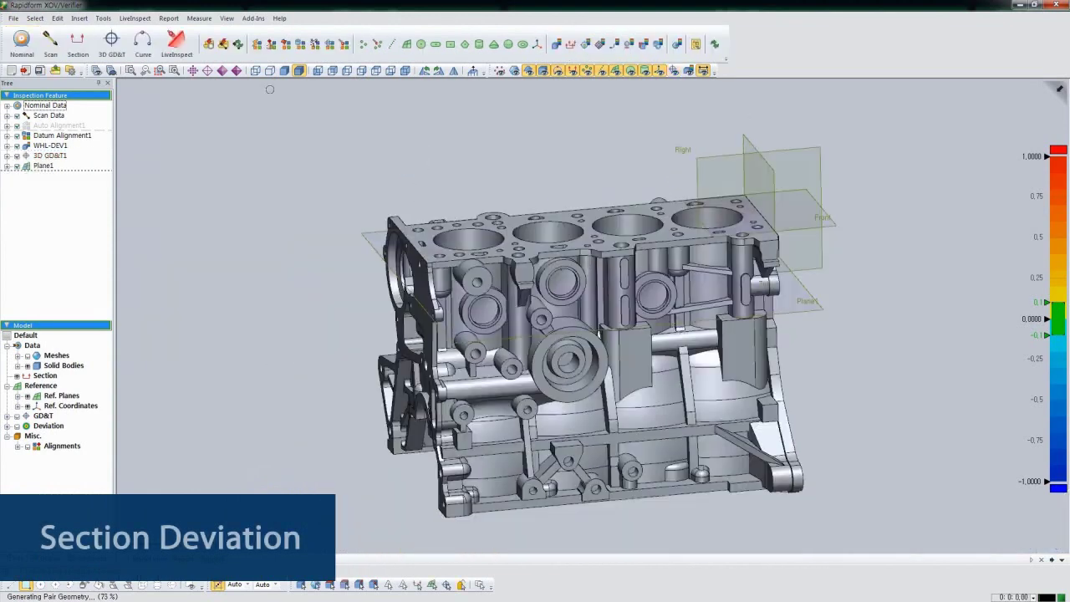
Cut a section on Plane1 and display its 2-D section deviation
{"action": "left_click", "coordinate": [78, 43]}
{"action": "left_click", "coordinate": [370, 234]}
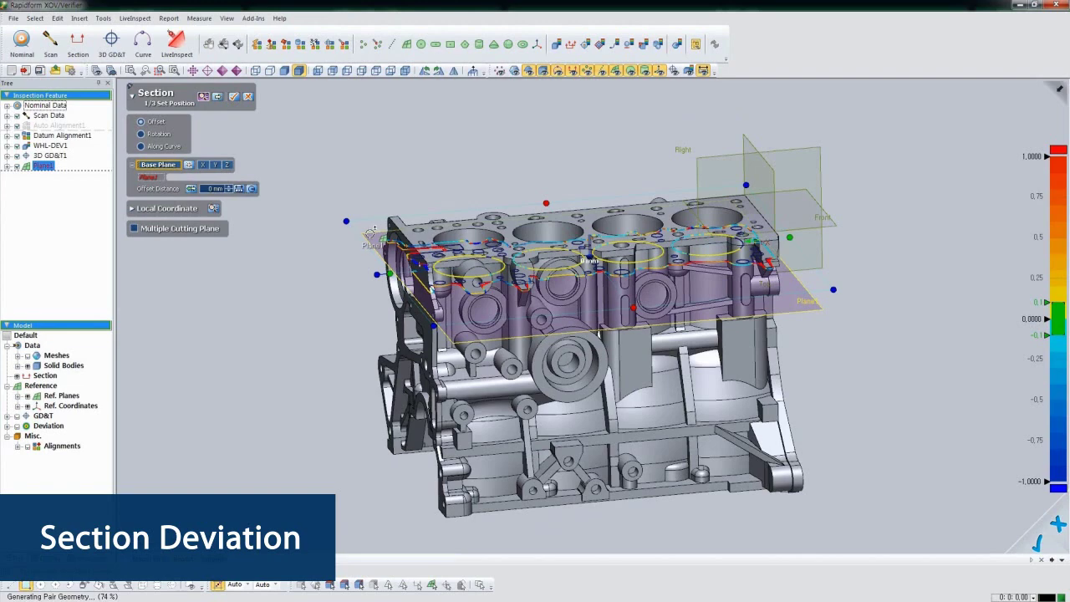
{"action": "right_click_drag", "start_coordinate": [498, 159], "coordinate": [275, 116]}
{"action": "left_click", "coordinate": [218, 97]}
{"action": "left_click", "coordinate": [266, 98]}
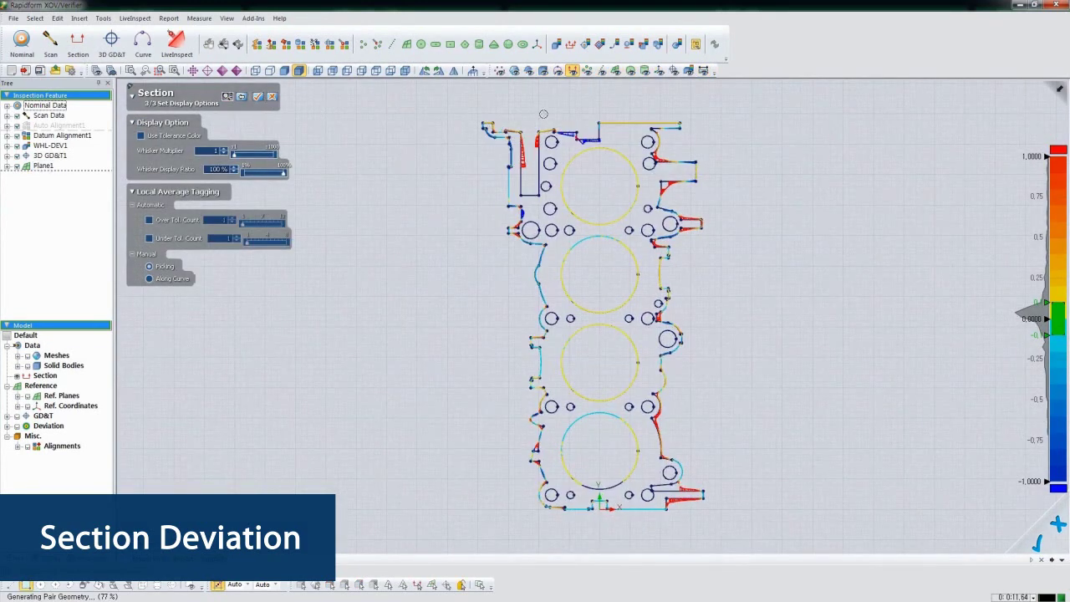
Tag six section deviations (-0.3421 to 0.8737) and drag the left-side tags off the outline
{"action": "left_click", "coordinate": [625, 122]}
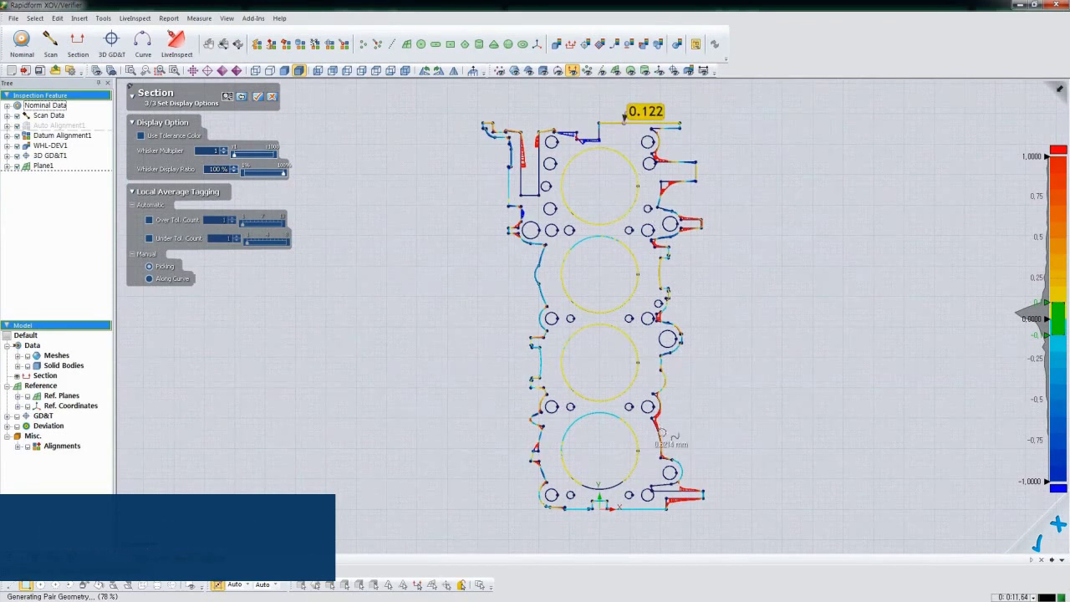
{"action": "left_click", "coordinate": [659, 427]}
{"action": "left_click", "coordinate": [539, 352]}
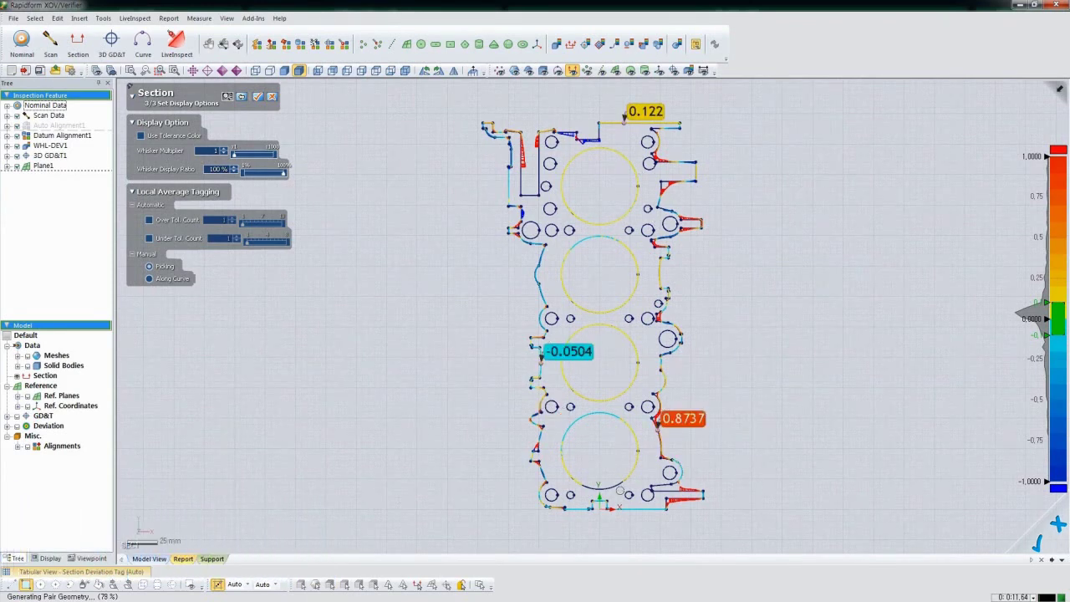
{"action": "left_click", "coordinate": [630, 508]}
{"action": "left_click", "coordinate": [543, 249]}
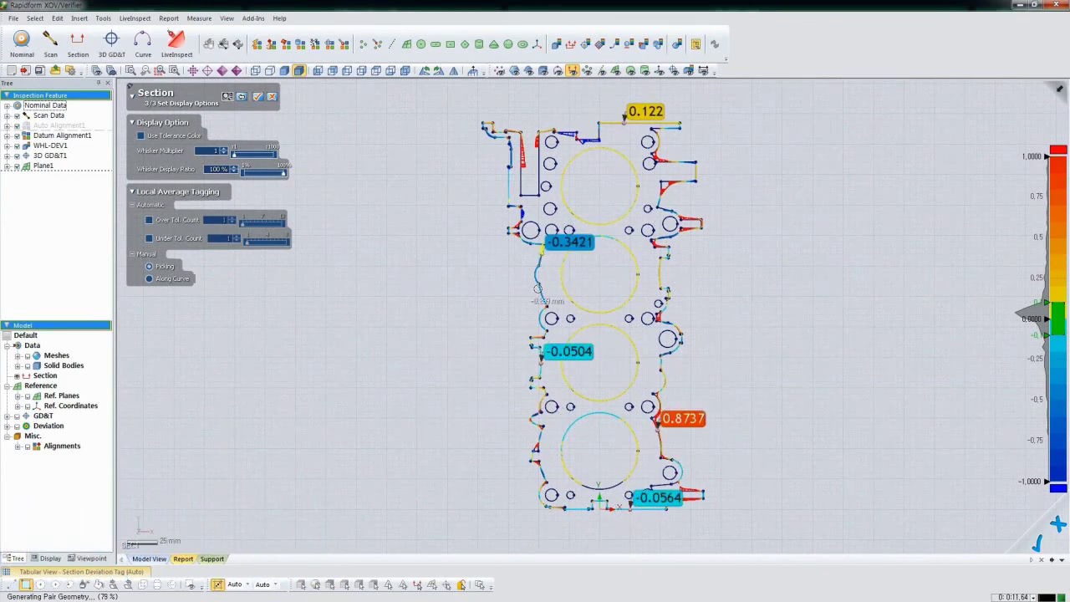
{"action": "left_click", "coordinate": [539, 295]}
{"action": "left_click_drag", "start_coordinate": [570, 242], "coordinate": [497, 241]}
{"action": "left_click_drag", "start_coordinate": [561, 283], "coordinate": [489, 298]}
{"action": "left_click_drag", "start_coordinate": [556, 352], "coordinate": [487, 371]}
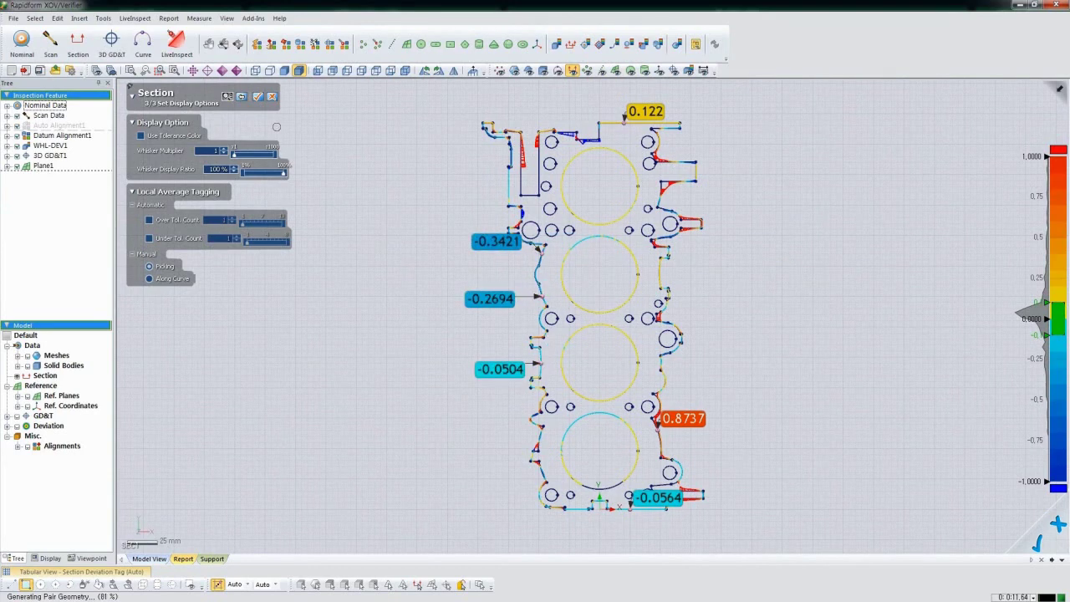
Confirm the section and add a 4X ⌀63 diameter callout on the top bore, patterned to all four bores
{"action": "left_click", "coordinate": [259, 97]}
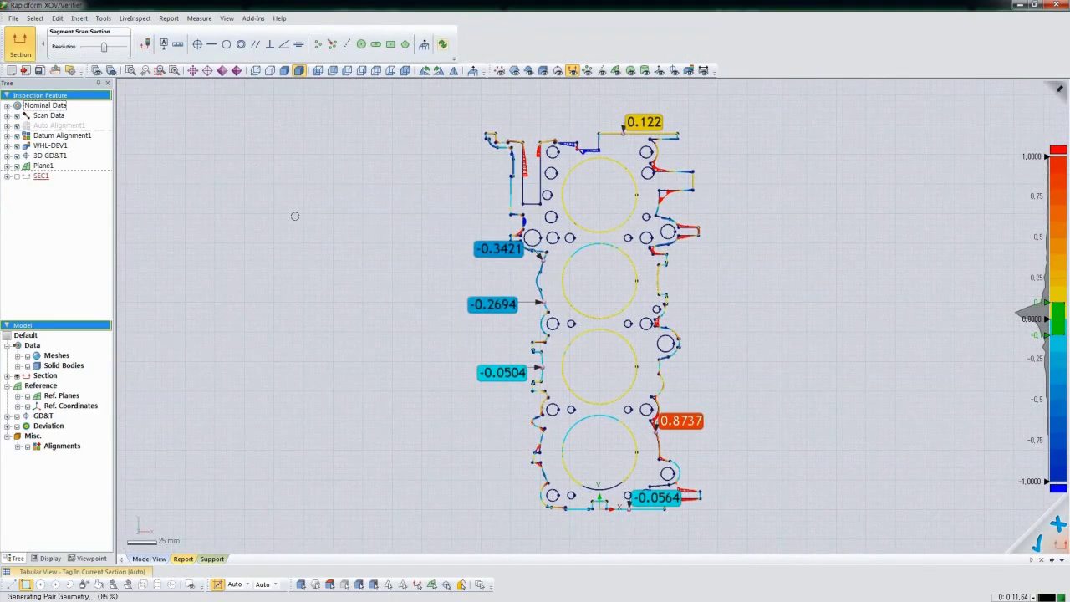
{"action": "left_click", "coordinate": [178, 46]}
{"action": "left_click", "coordinate": [623, 162]}
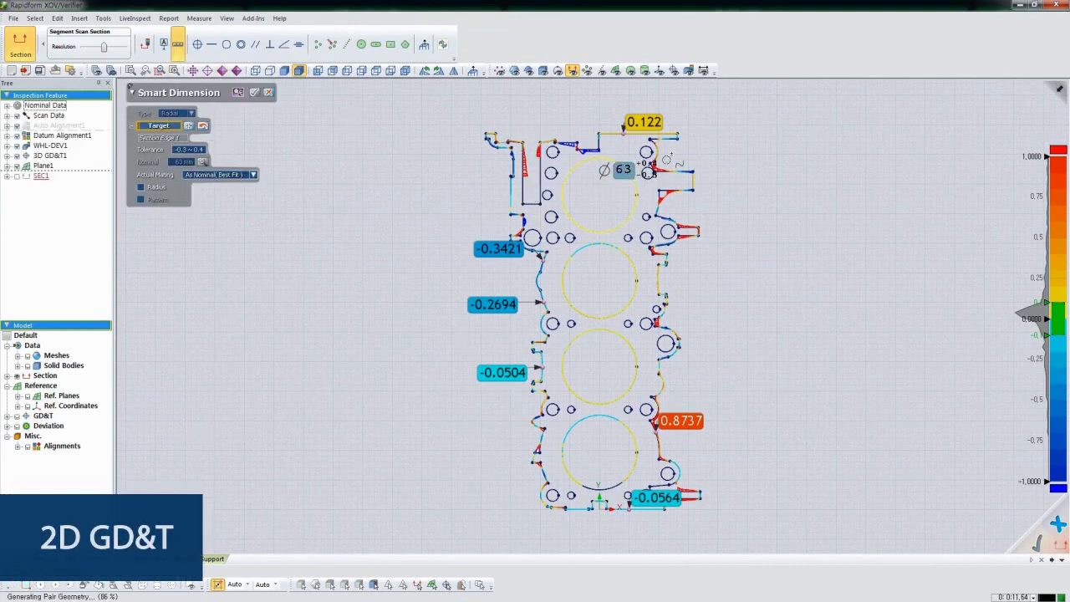
{"action": "left_click", "coordinate": [733, 131]}
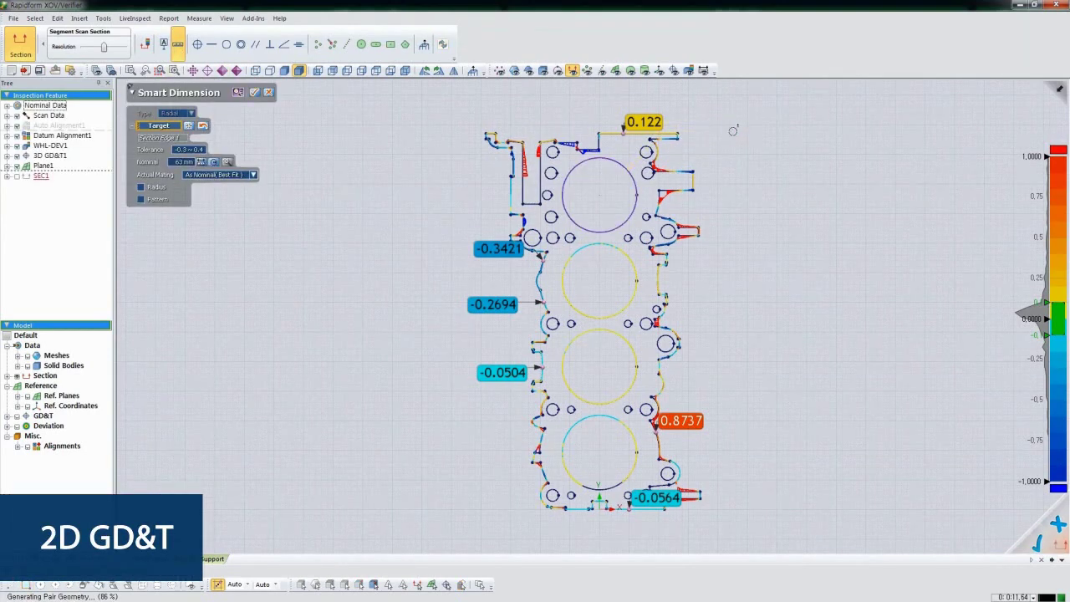
{"action": "left_click", "coordinate": [140, 200]}
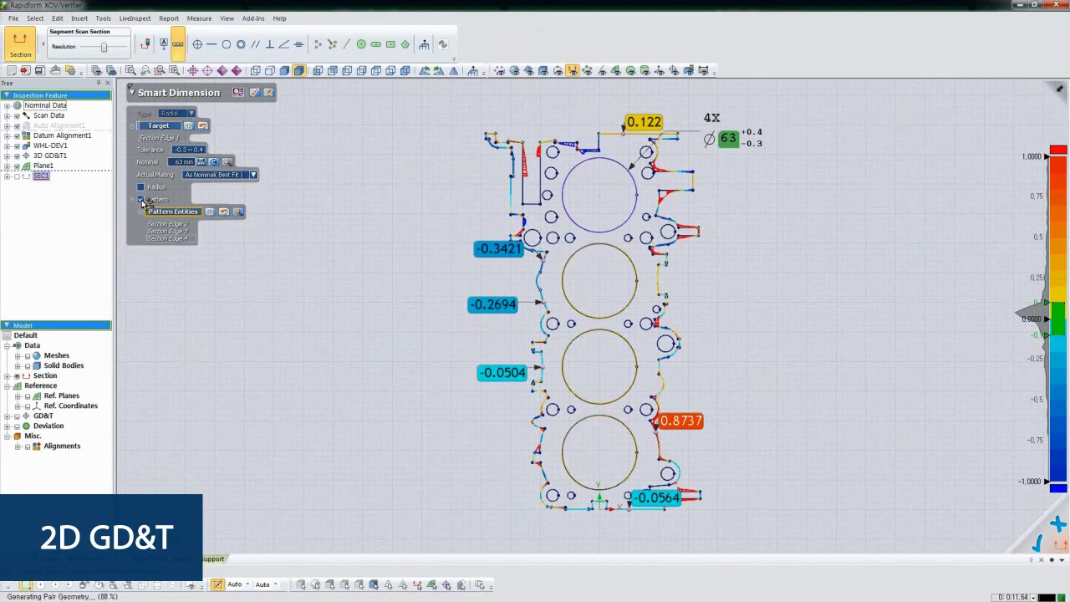
{"action": "left_click", "coordinate": [258, 92]}
Chain three 72.5 linear spacing dimensions across the four bore centres
{"action": "left_click", "coordinate": [459, 47]}
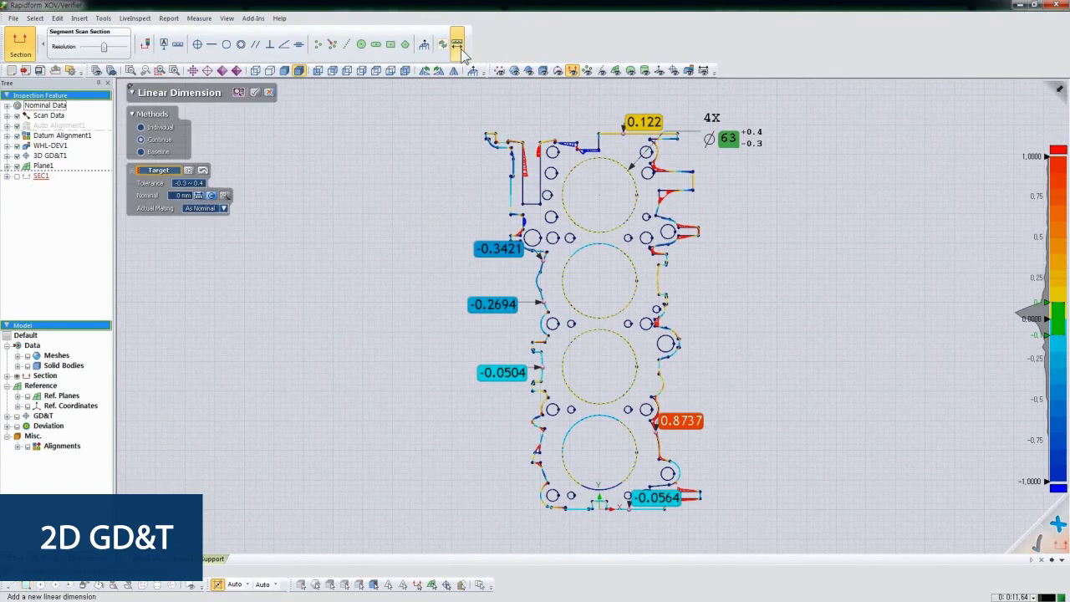
{"action": "left_click", "coordinate": [636, 174]}
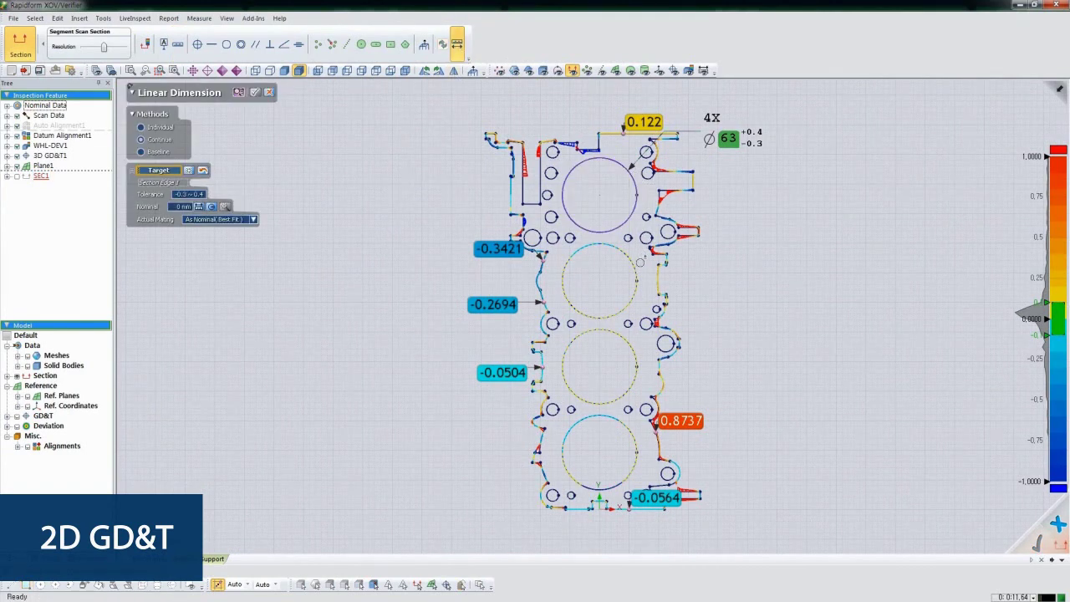
{"action": "left_click", "coordinate": [625, 269]}
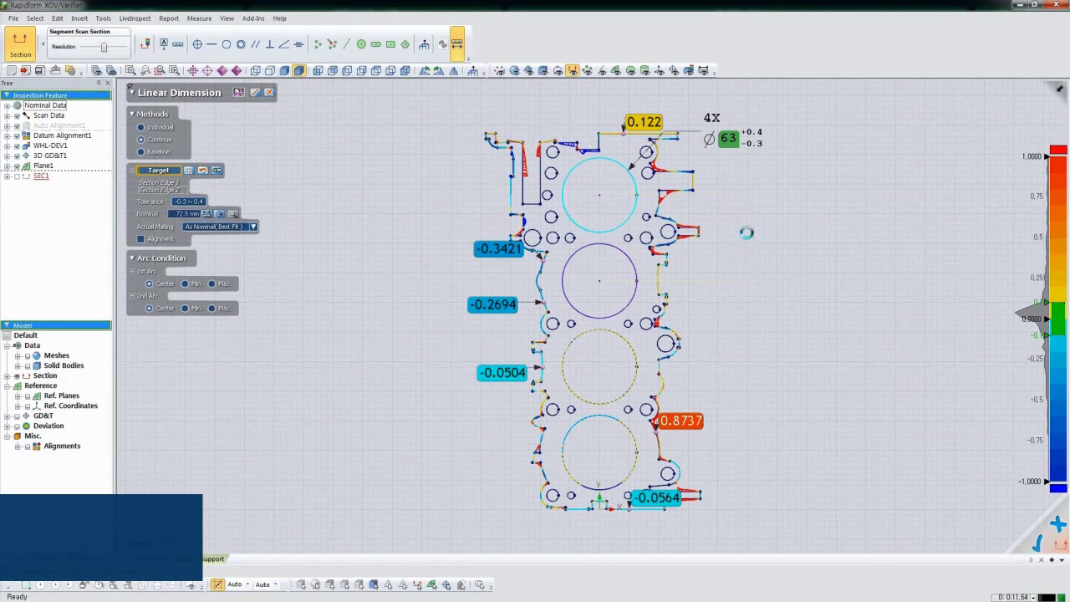
{"action": "left_click", "coordinate": [747, 232]}
{"action": "left_click", "coordinate": [635, 357]}
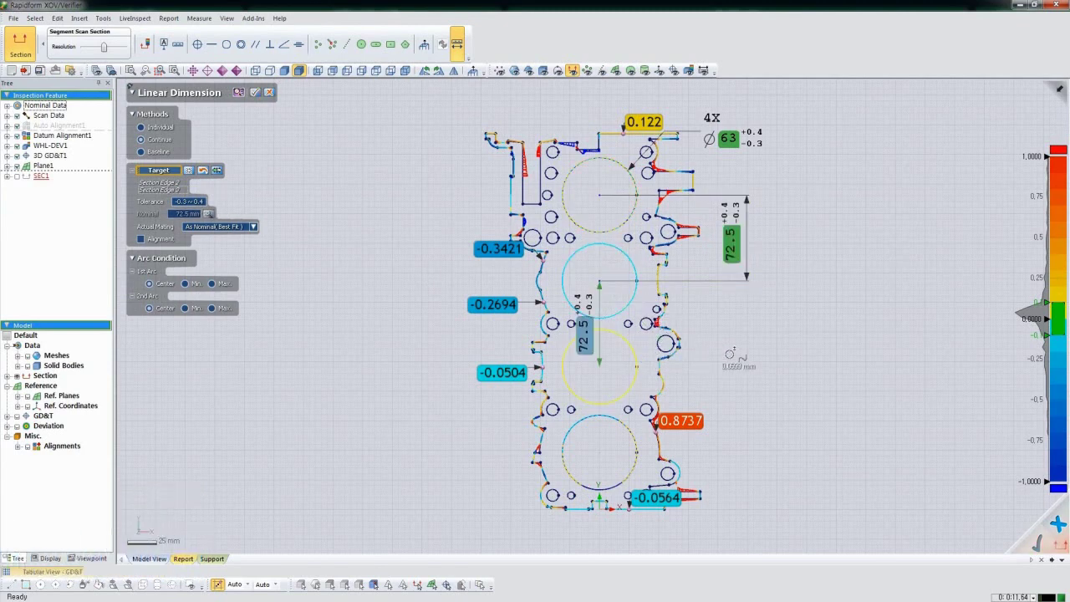
{"action": "left_click", "coordinate": [744, 330]}
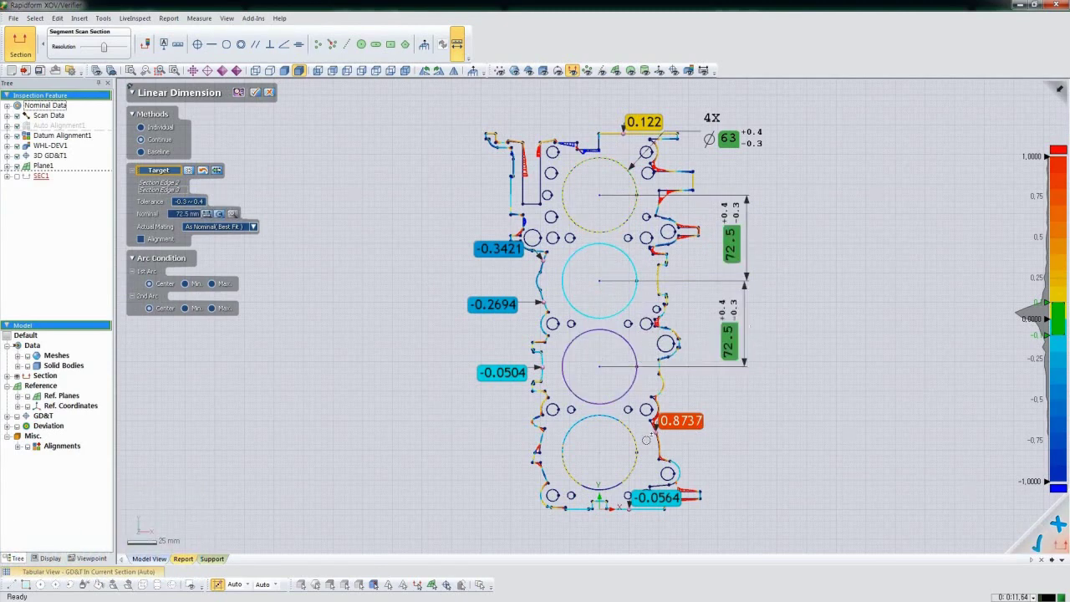
{"action": "left_click", "coordinate": [637, 441]}
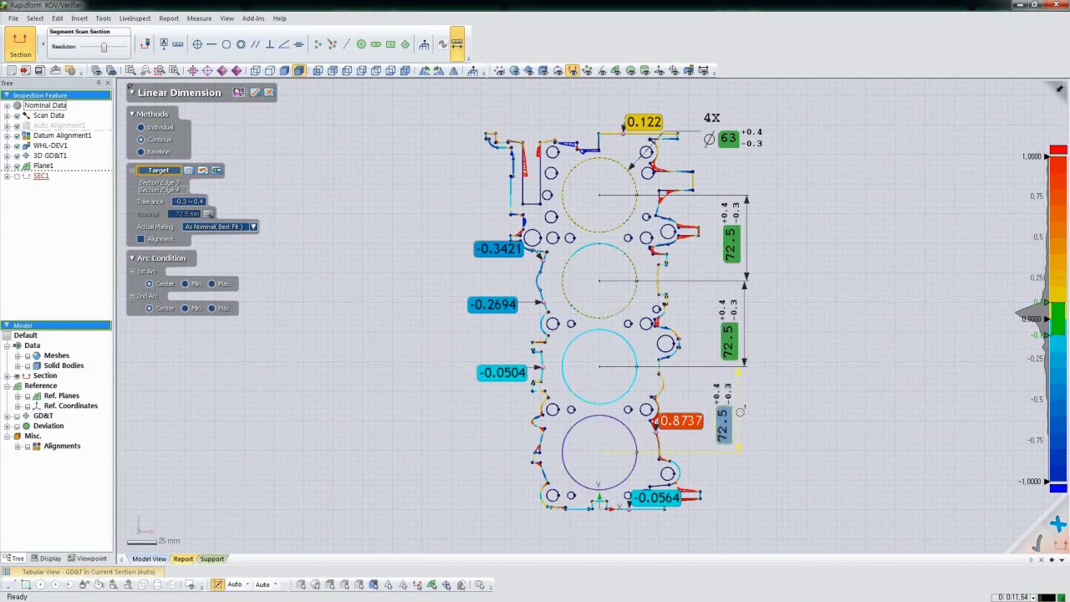
{"action": "left_click", "coordinate": [743, 408]}
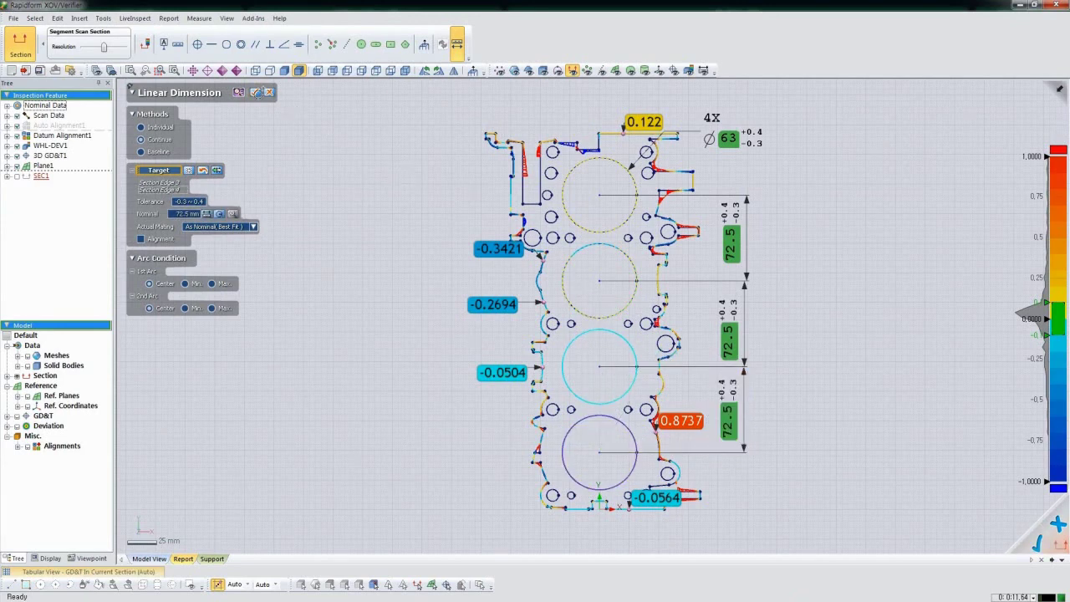
{"action": "left_click", "coordinate": [255, 92]}
Create a new report without reference geometry, with cover fields Cylinder Block, Inspection Div and XOV3
{"action": "left_click", "coordinate": [457, 44]}
{"action": "left_click", "coordinate": [697, 49]}
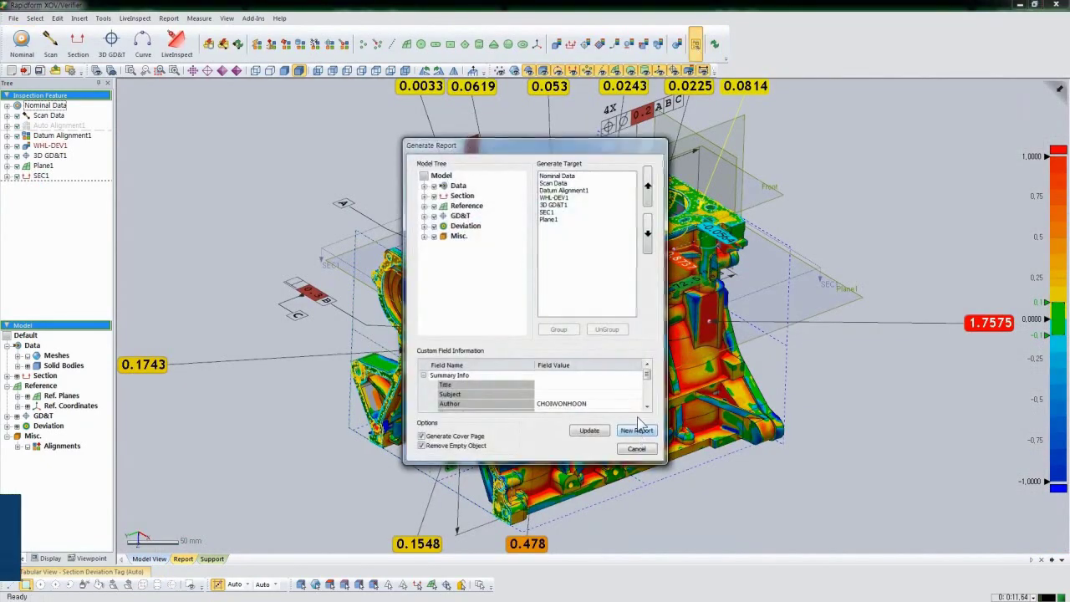
{"action": "left_click", "coordinate": [434, 206]}
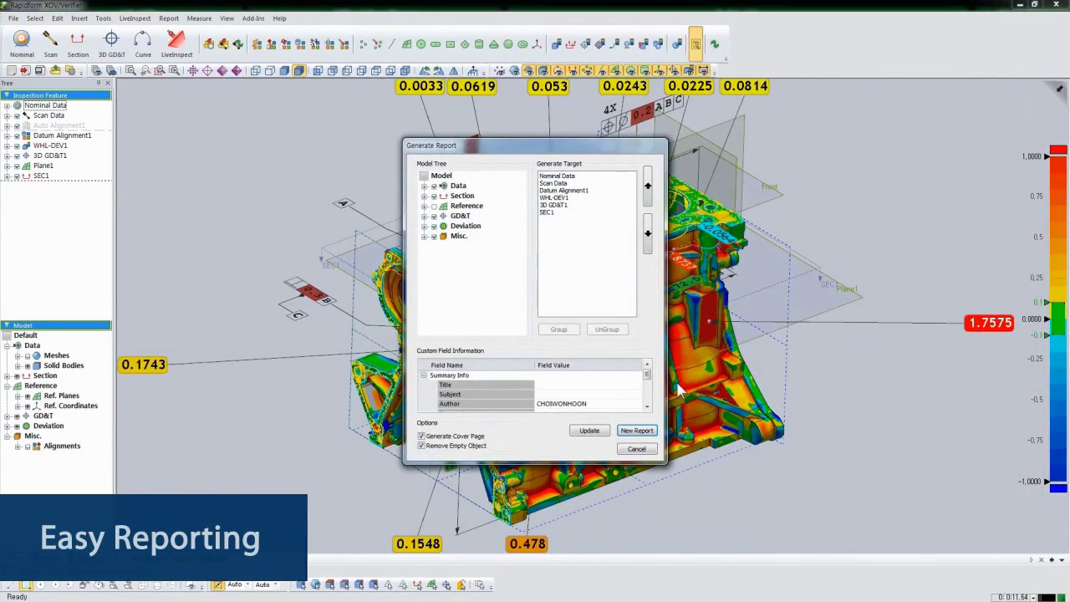
{"action": "left_click_drag", "start_coordinate": [648, 378], "coordinate": [648, 399]}
{"action": "left_click", "coordinate": [594, 383]}
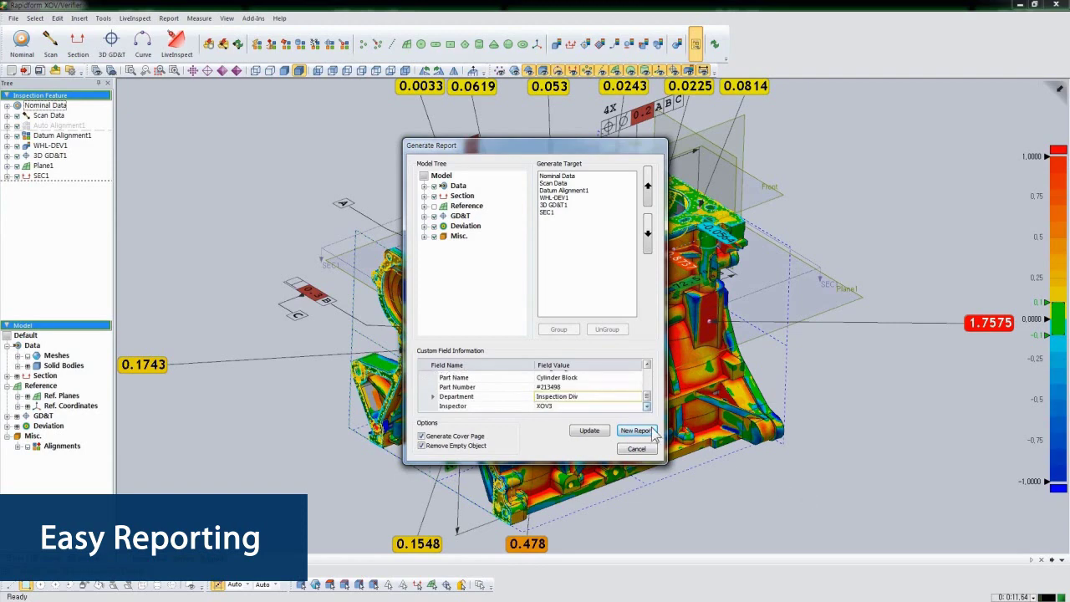
{"action": "left_click", "coordinate": [651, 431]}
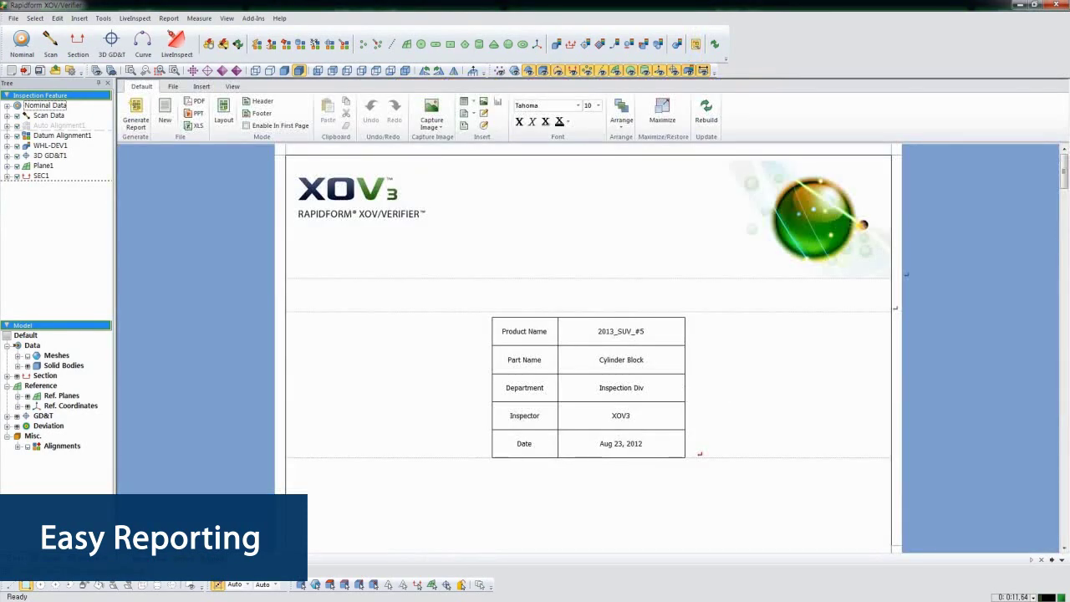
{"action": "left_click_drag", "start_coordinate": [1065, 178], "coordinate": [1065, 242]}
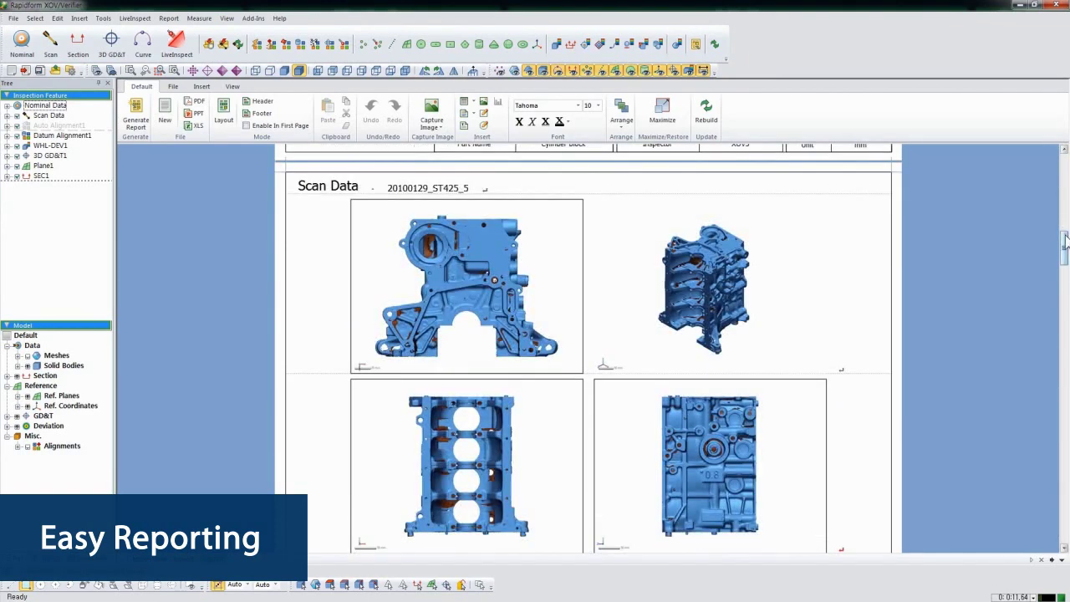
{"action": "left_click_drag", "start_coordinate": [1065, 240], "coordinate": [1061, 487]}
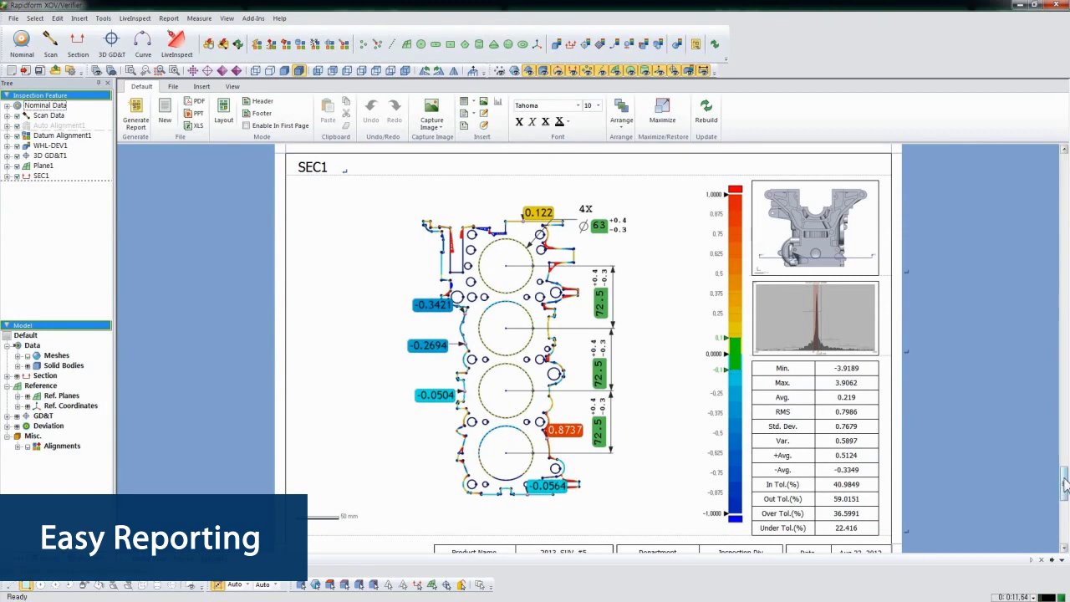
{"action": "left_click_drag", "start_coordinate": [1066, 485], "coordinate": [1064, 163]}
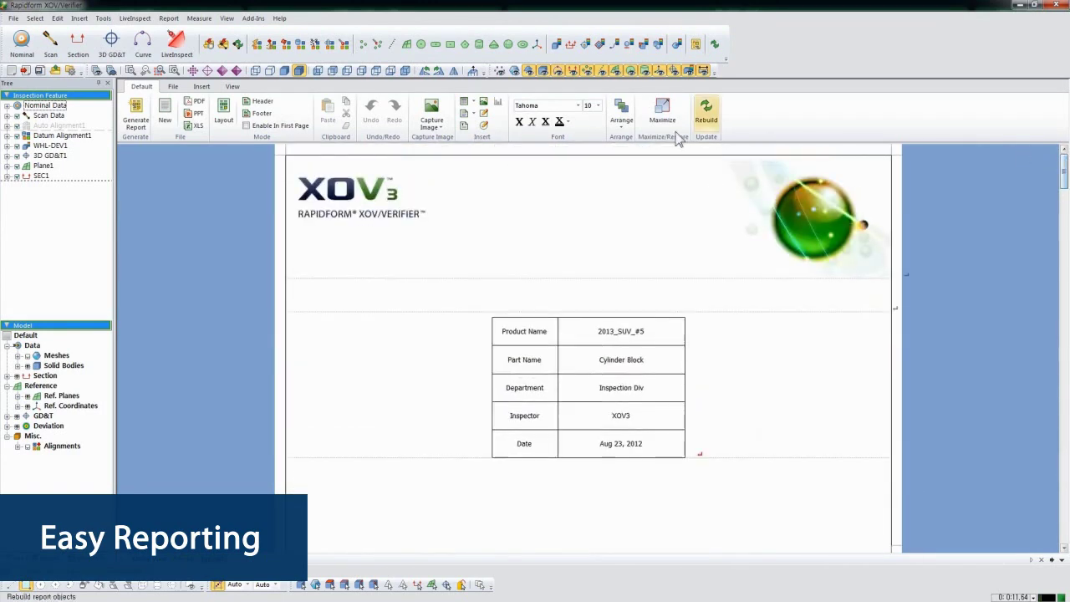
Start the PDF export of the report, covering all sheets
{"action": "left_click", "coordinate": [199, 104]}
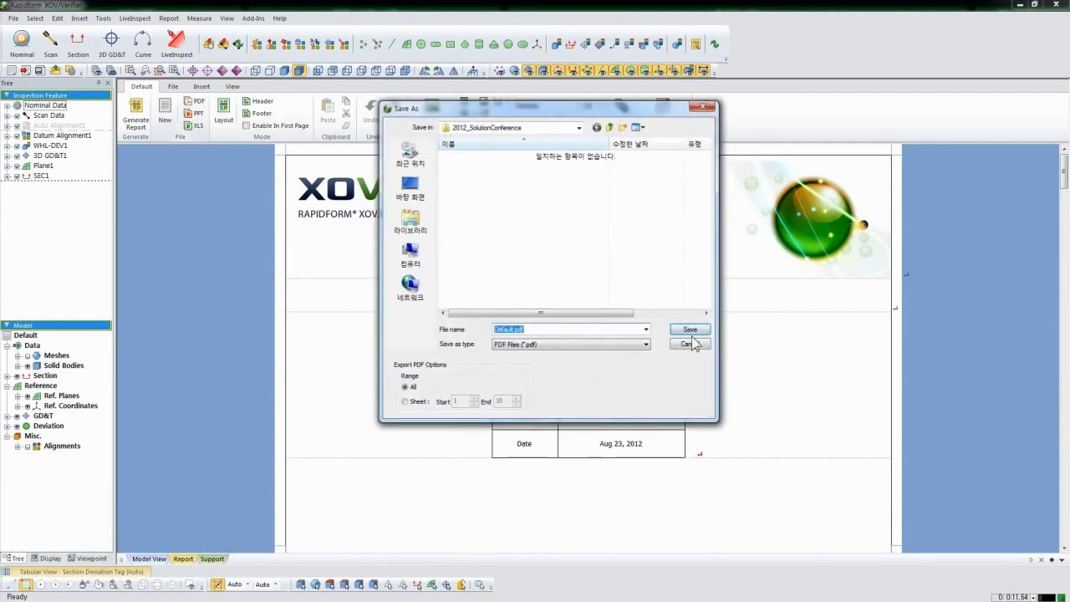